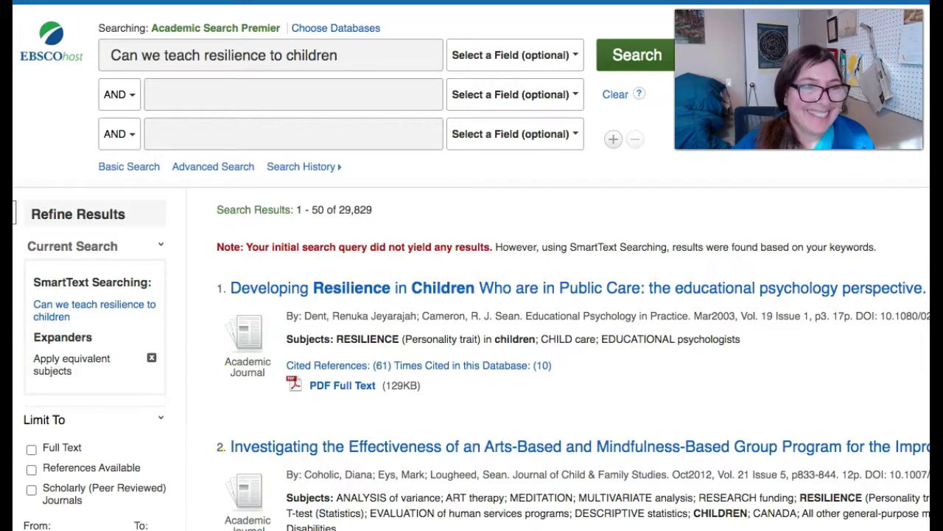
Limit the results to Scholarly (Peer Reviewed) Journals published from 2011 to 2021
{"action": "scroll", "coordinate": [64, 333], "scroll_direction": "down", "scroll_amount": 5}
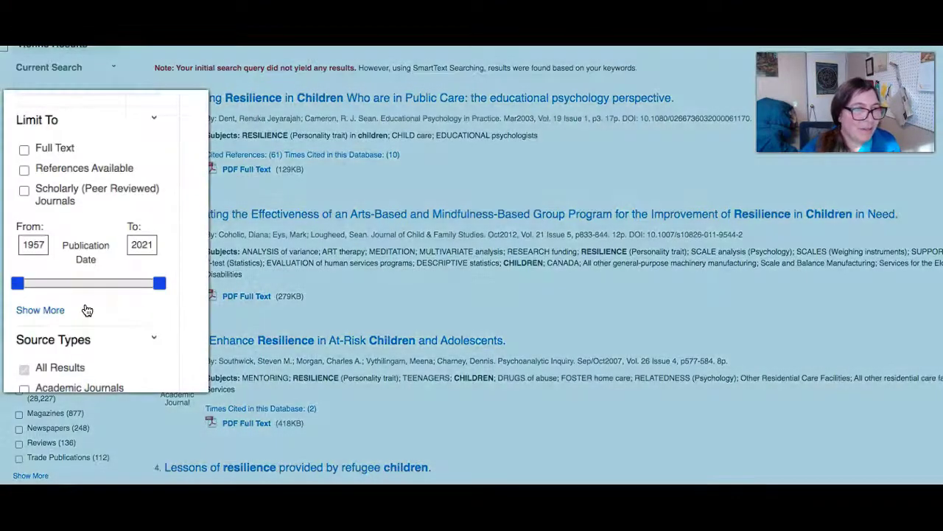
{"action": "left_click", "coordinate": [24, 191]}
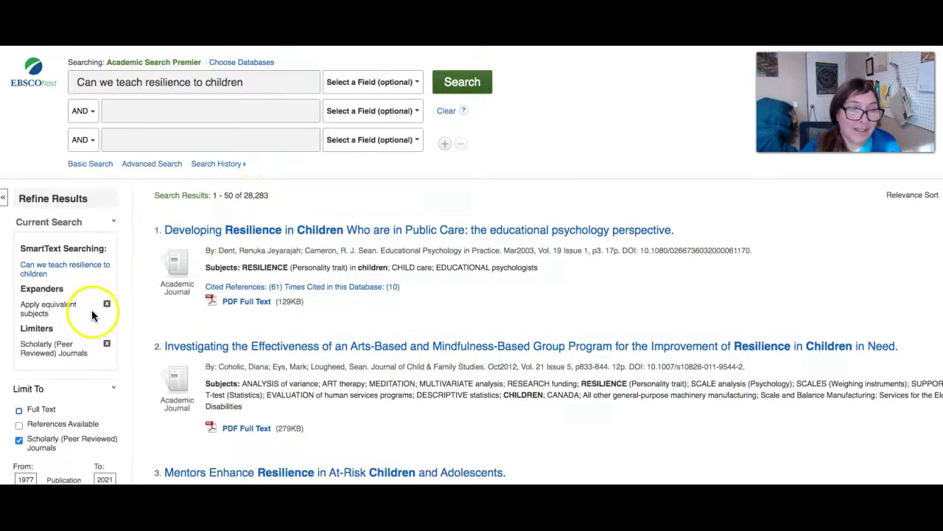
{"action": "scroll", "coordinate": [91, 311], "scroll_direction": "down", "scroll_amount": 2}
{"action": "left_click_drag", "start_coordinate": [27, 415], "coordinate": [190, 420]}
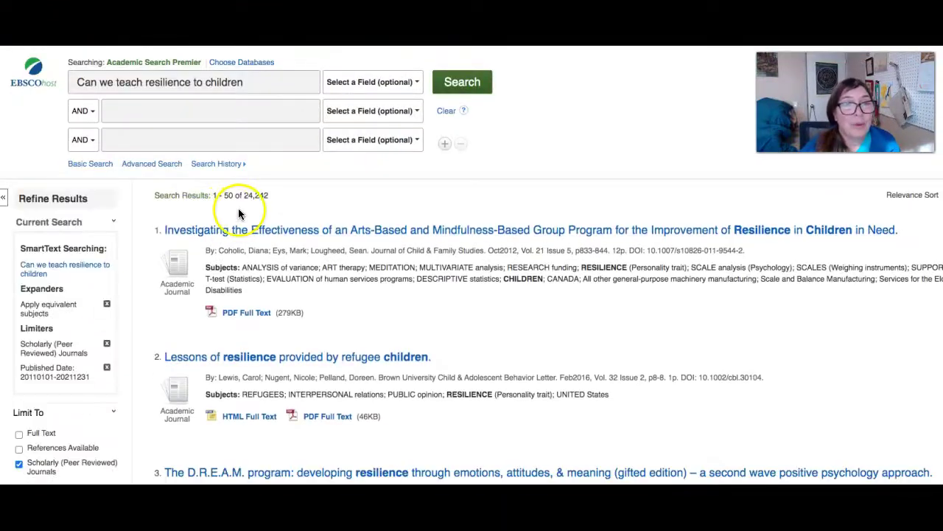
Further restrict the results to Academic Journals in English, leaving 23,604 articles
{"action": "scroll", "coordinate": [85, 334], "scroll_direction": "down", "scroll_amount": 1}
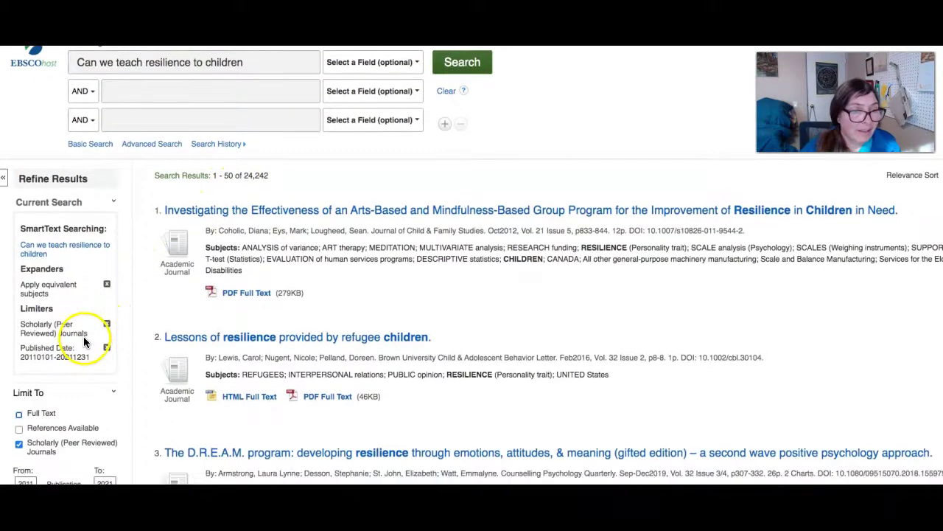
{"action": "scroll", "coordinate": [85, 341], "scroll_direction": "down", "scroll_amount": 3}
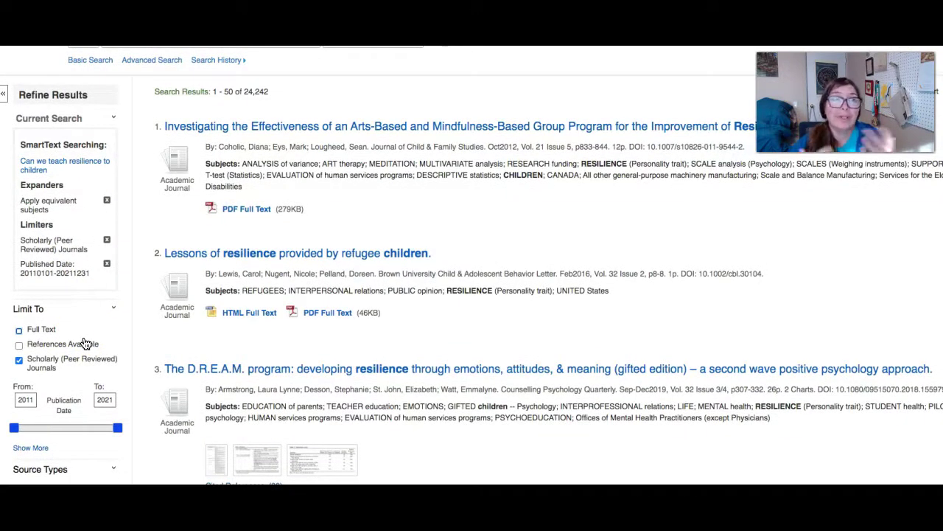
{"action": "scroll", "coordinate": [84, 340], "scroll_direction": "down", "scroll_amount": 5}
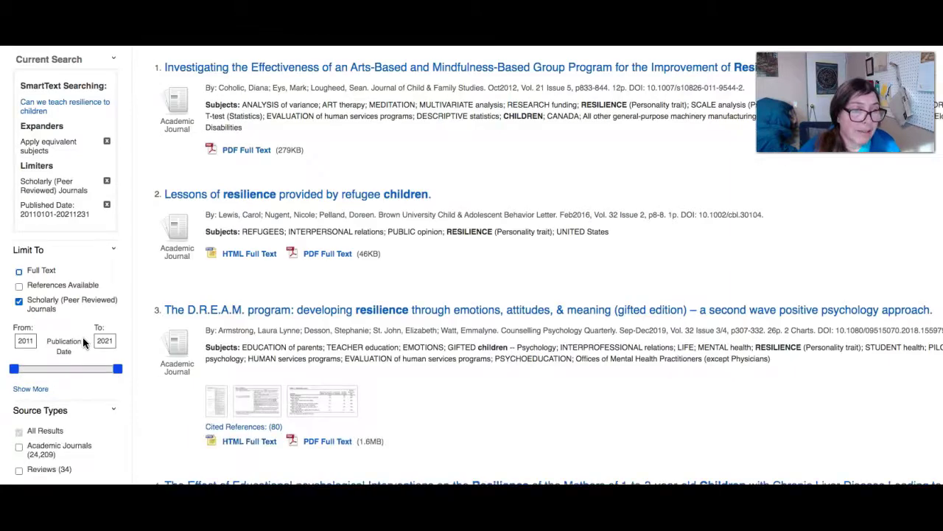
{"action": "left_click", "coordinate": [18, 375]}
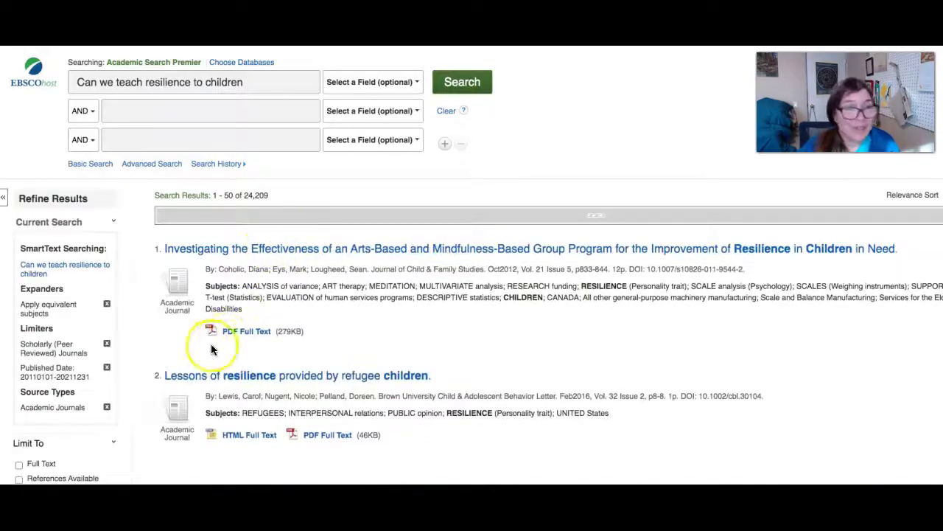
{"action": "scroll", "coordinate": [185, 353], "scroll_direction": "down", "scroll_amount": 12}
{"action": "scroll", "coordinate": [187, 358], "scroll_direction": "down", "scroll_amount": 2}
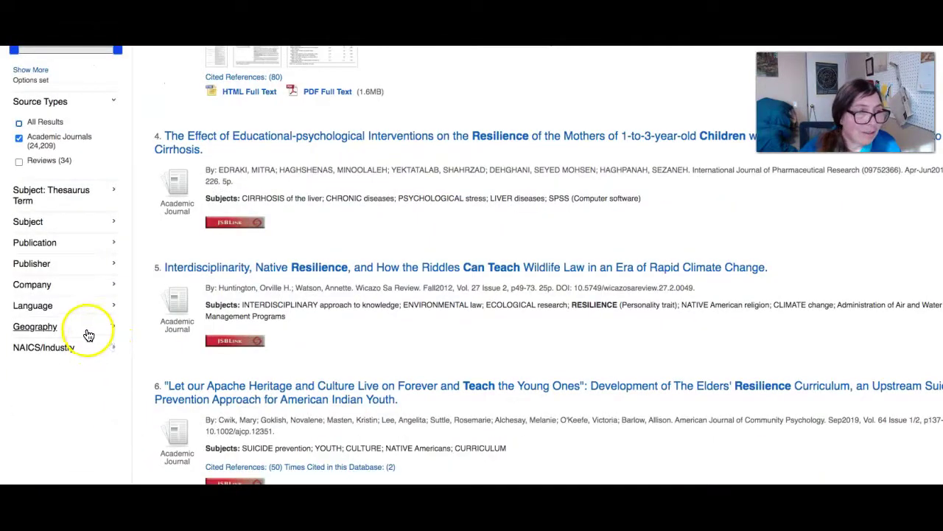
{"action": "left_click", "coordinate": [107, 308]}
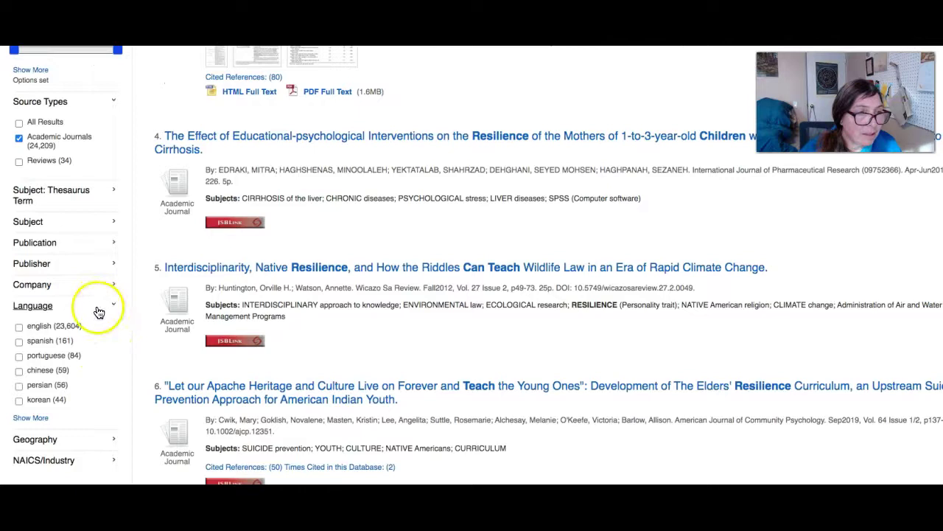
{"action": "left_click", "coordinate": [19, 327]}
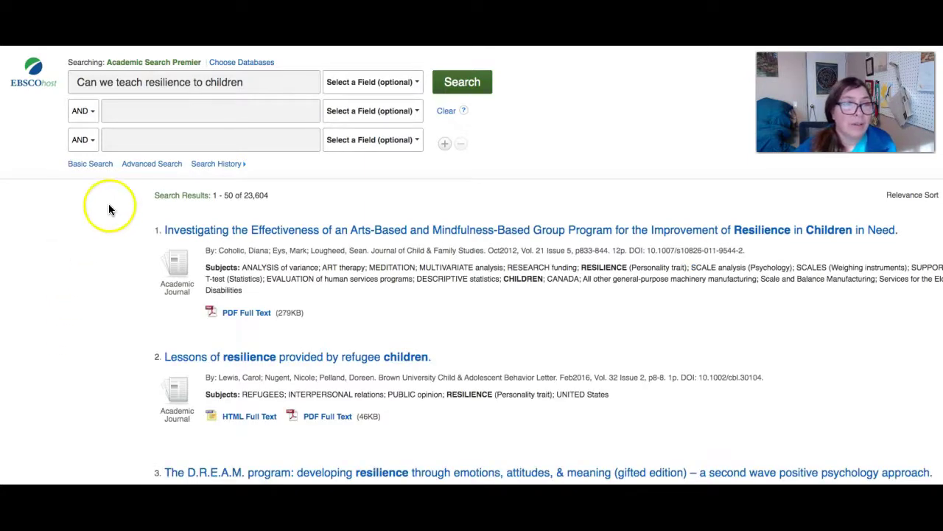
Add 'research methods' as an AND term and rerun the search, giving 794 results
{"action": "left_click", "coordinate": [136, 112]}
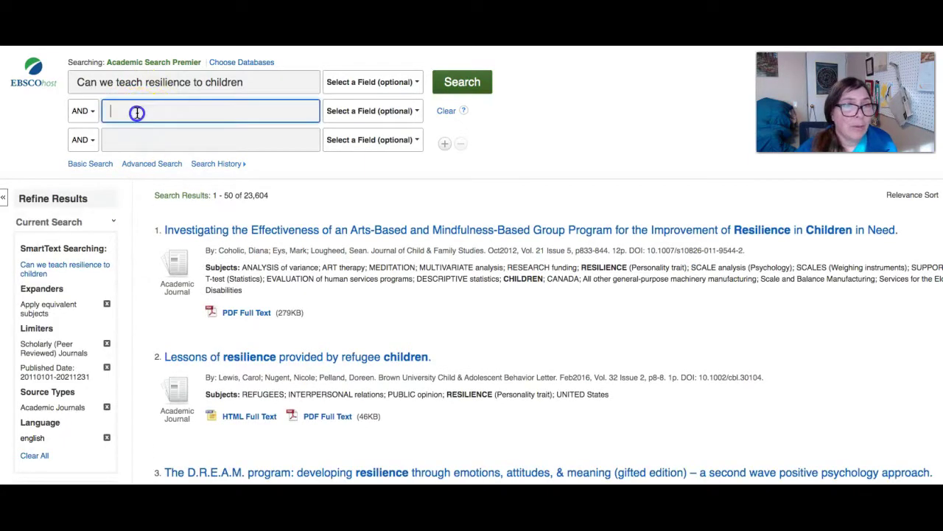
{"action": "type", "text": "research methods"}
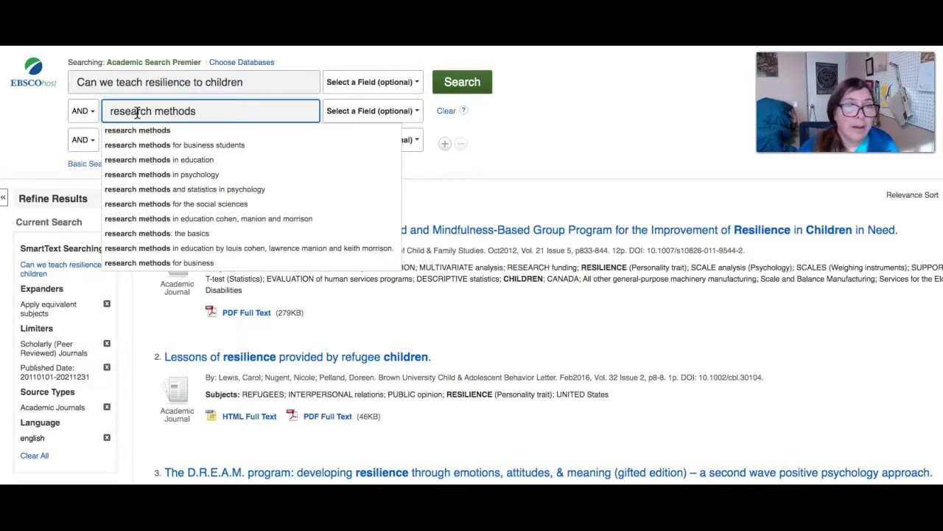
{"action": "left_click", "coordinate": [459, 85]}
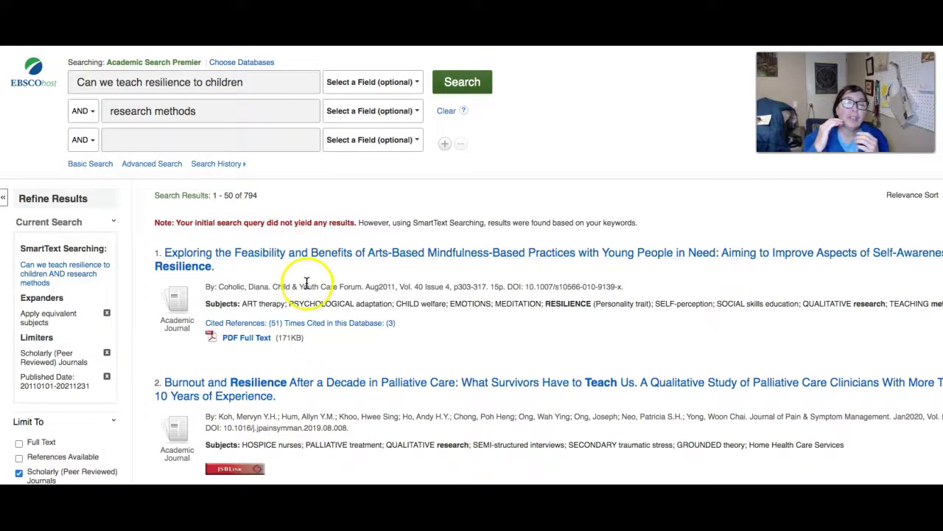
Follow result 19's JSB Link for the study on resilience in children affected by maternal HIV and AIDS
{"action": "scroll", "coordinate": [302, 290], "scroll_direction": "down", "scroll_amount": 5}
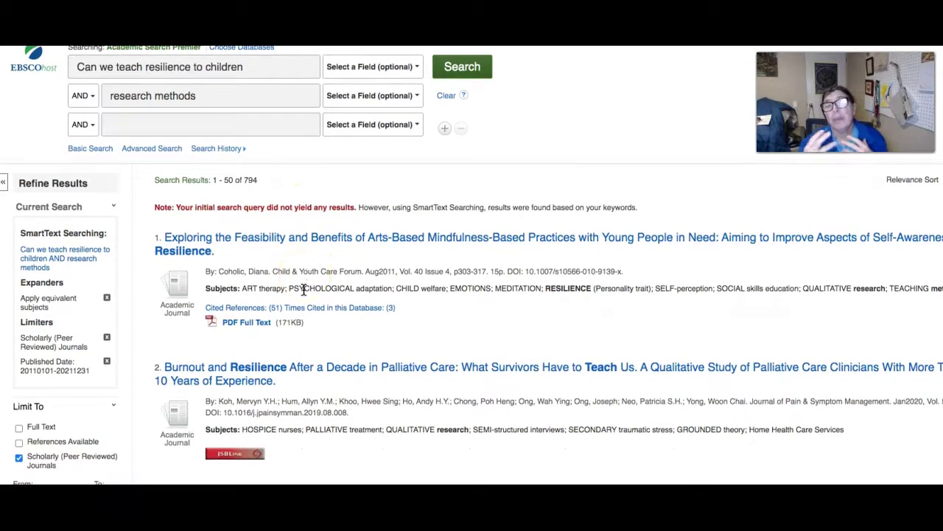
{"action": "scroll", "coordinate": [302, 290], "scroll_direction": "down", "scroll_amount": 4}
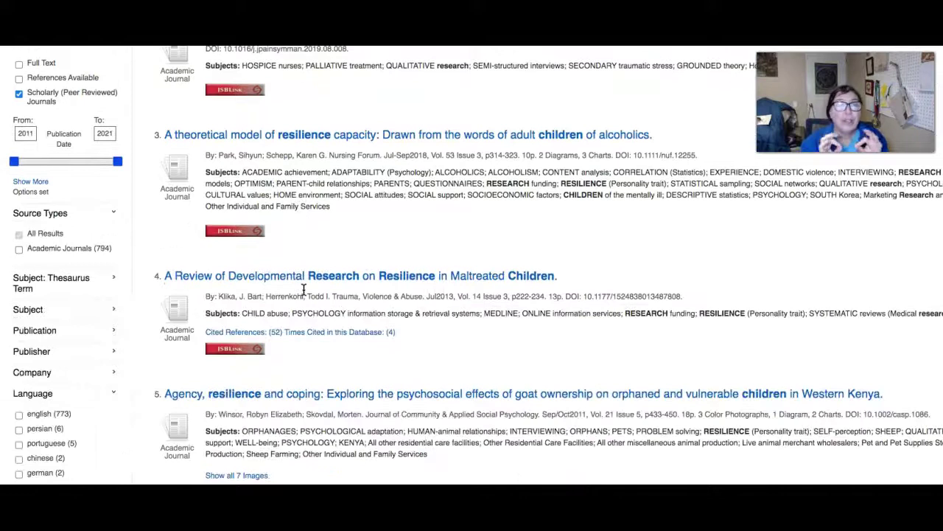
{"action": "scroll", "coordinate": [303, 290], "scroll_direction": "down", "scroll_amount": 1}
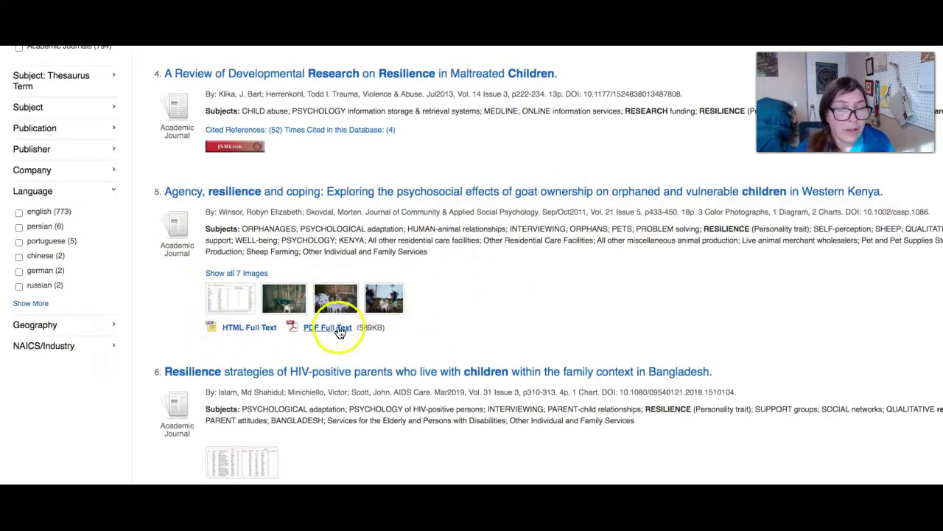
{"action": "scroll", "coordinate": [378, 322], "scroll_direction": "down", "scroll_amount": 3}
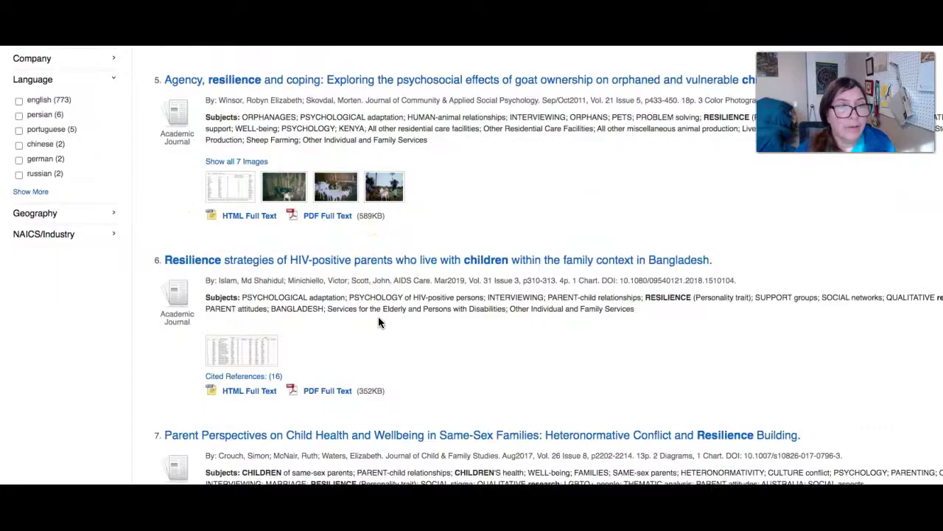
{"action": "scroll", "coordinate": [379, 322], "scroll_direction": "down", "scroll_amount": 5}
{"action": "scroll", "coordinate": [378, 323], "scroll_direction": "down", "scroll_amount": 1}
{"action": "scroll", "coordinate": [378, 322], "scroll_direction": "down", "scroll_amount": 20}
{"action": "scroll", "coordinate": [378, 322], "scroll_direction": "down", "scroll_amount": 20}
{"action": "scroll", "coordinate": [378, 322], "scroll_direction": "down", "scroll_amount": 20}
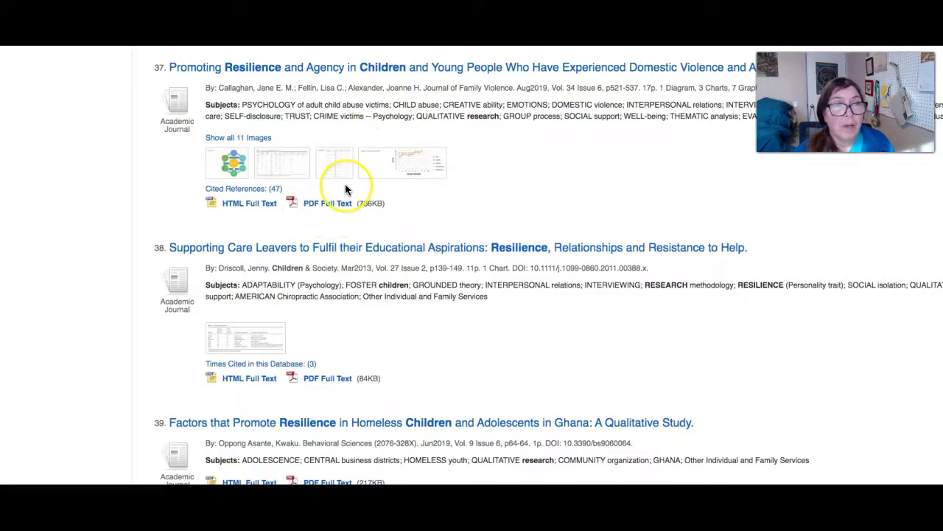
{"action": "scroll", "coordinate": [344, 184], "scroll_direction": "up", "scroll_amount": 8}
{"action": "scroll", "coordinate": [345, 184], "scroll_direction": "up", "scroll_amount": 15}
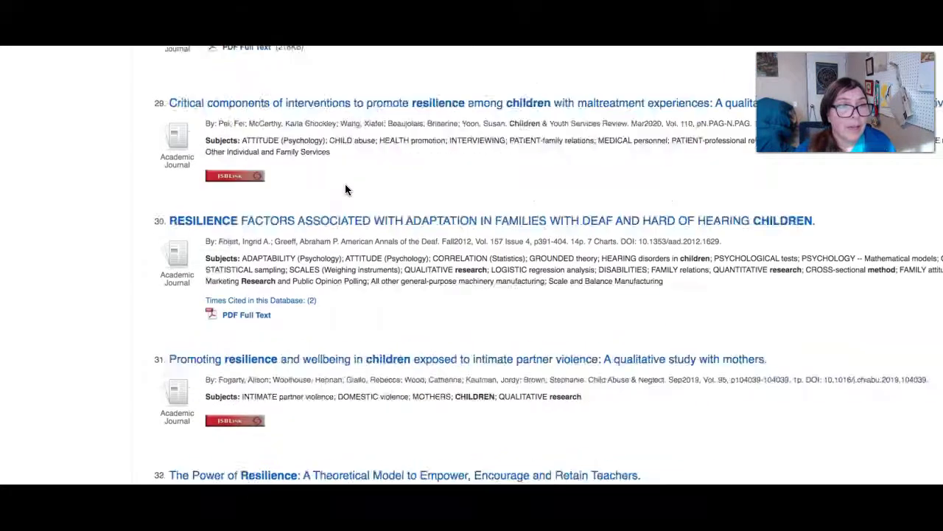
{"action": "scroll", "coordinate": [345, 189], "scroll_direction": "up", "scroll_amount": 15}
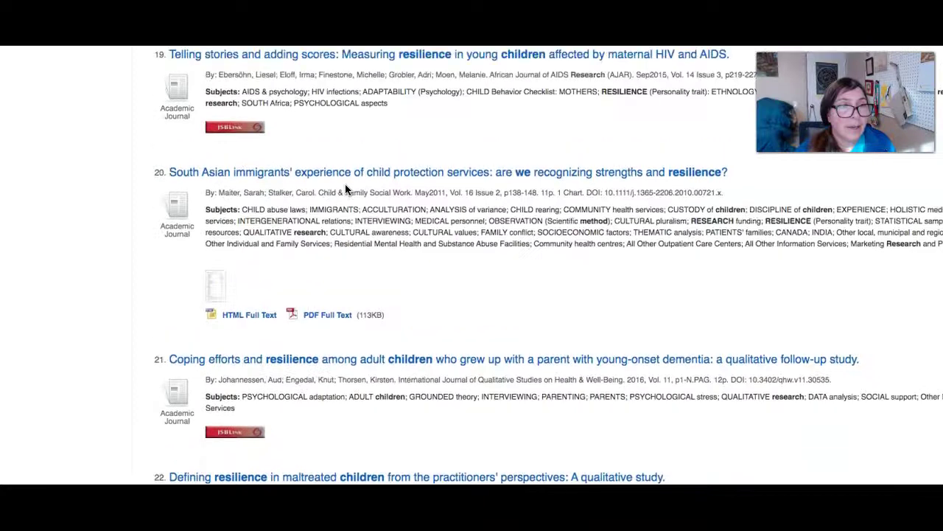
{"action": "scroll", "coordinate": [345, 183], "scroll_direction": "down", "scroll_amount": 1}
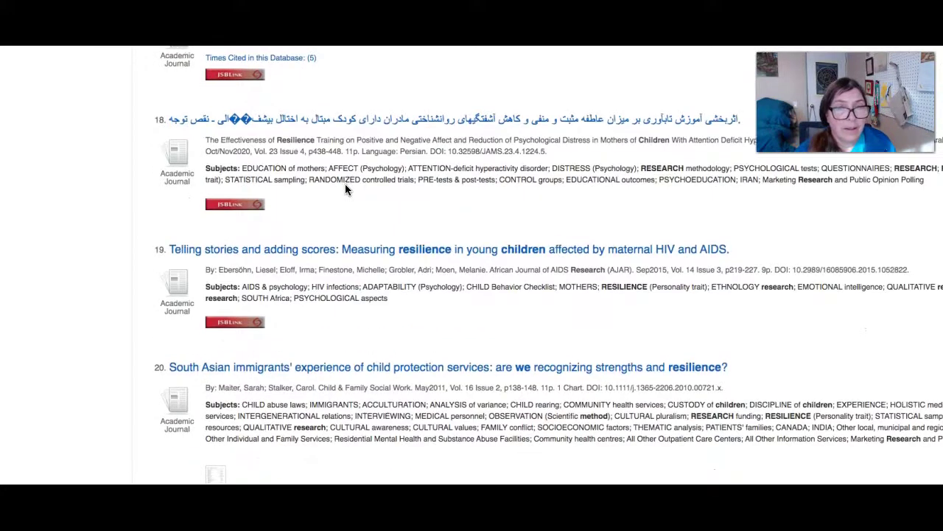
{"action": "left_click", "coordinate": [239, 316]}
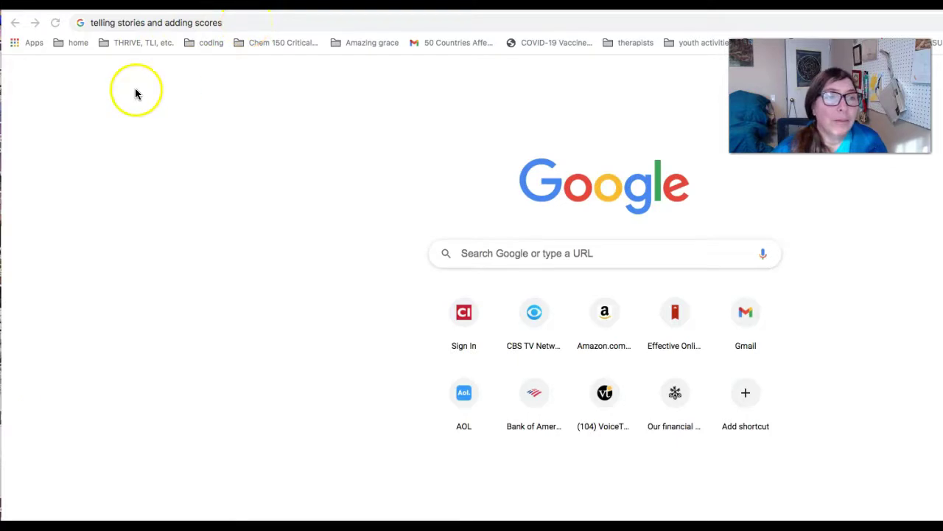
Find 'Telling stories and adding scores' on Semantic Scholar and select its MLA citation
{"action": "left_click", "coordinate": [227, 21]}
{"action": "key", "text": "Return"}
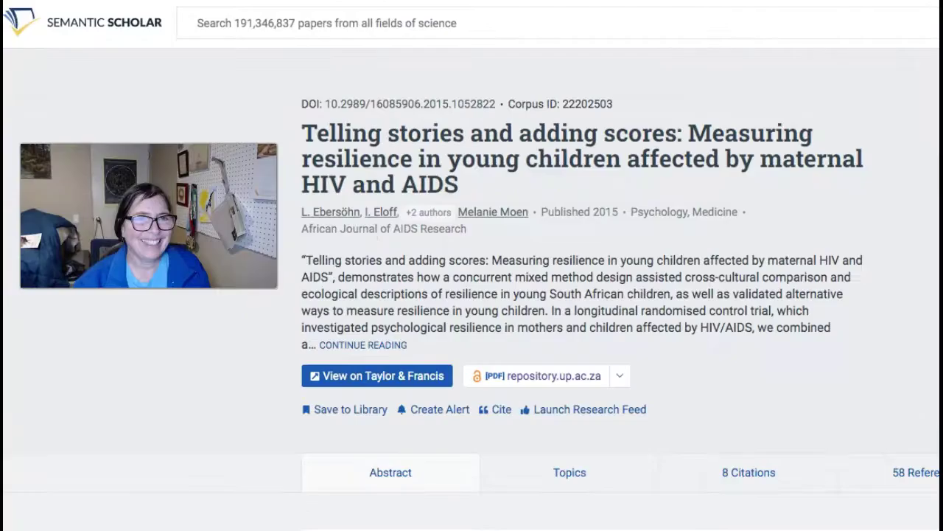
{"action": "left_click", "coordinate": [497, 407]}
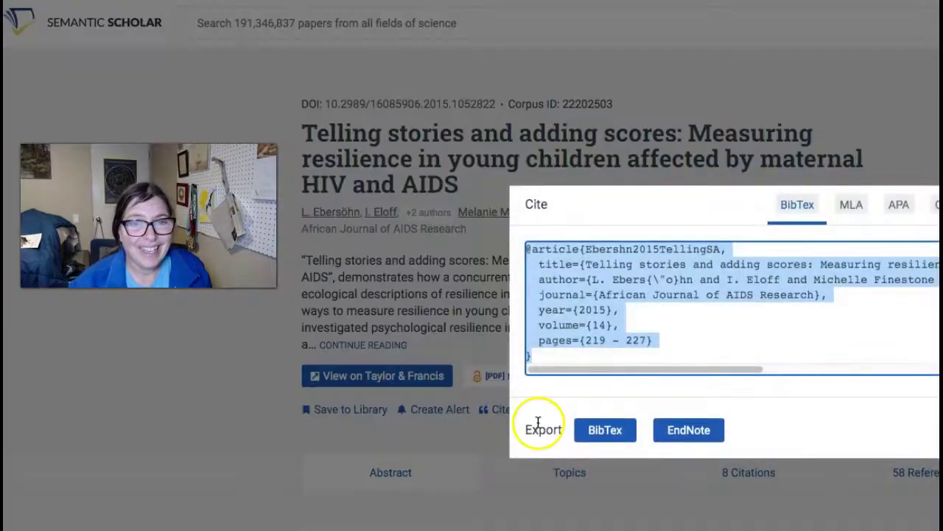
{"action": "left_click", "coordinate": [850, 203]}
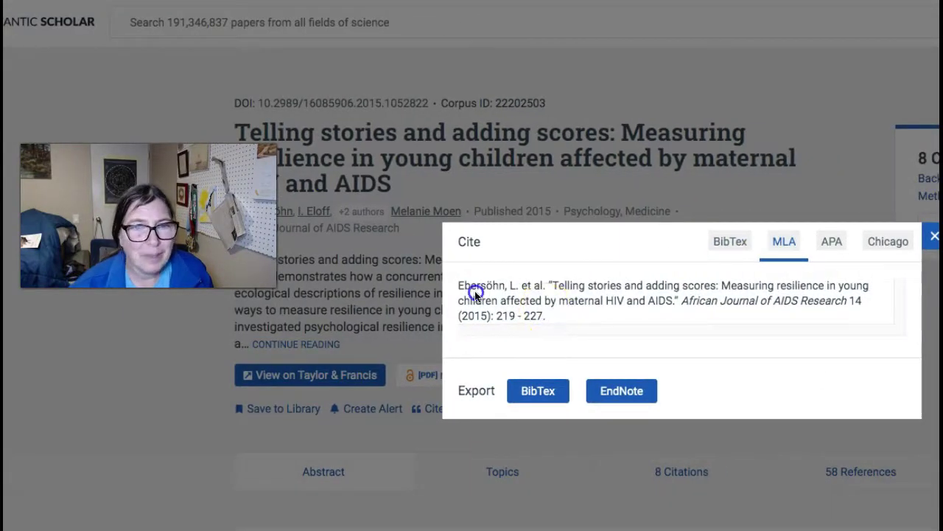
{"action": "left_click", "coordinate": [495, 286]}
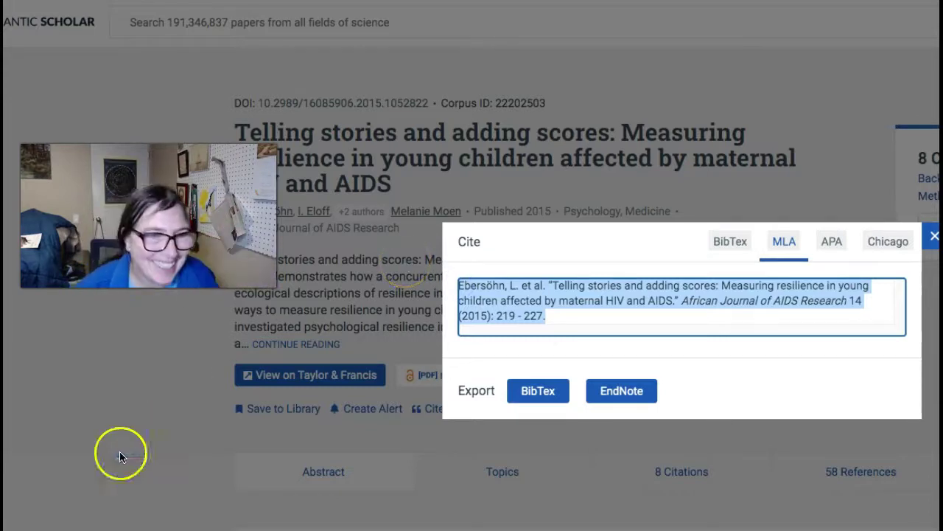
{"action": "left_click", "coordinate": [212, 413]}
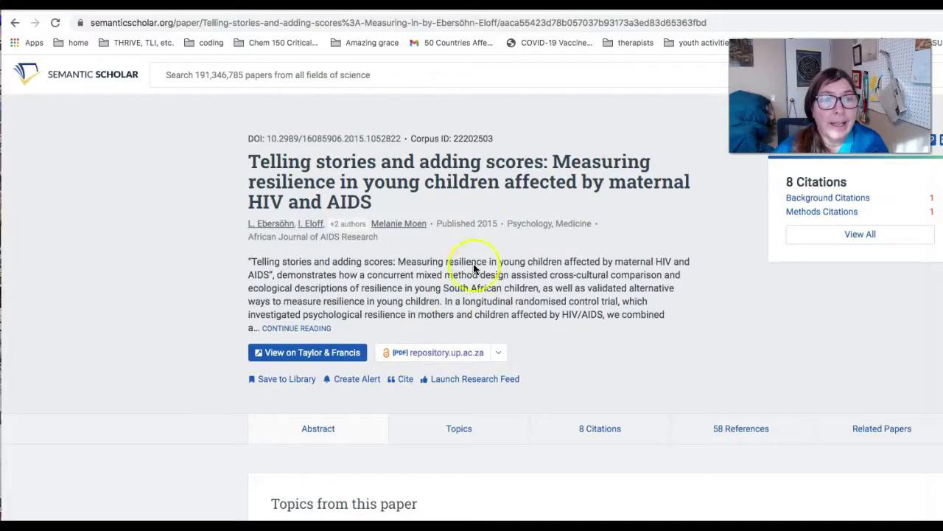
Open the paper's PDF from repository.up.ac.za and scroll through its pages
{"action": "left_click", "coordinate": [396, 357]}
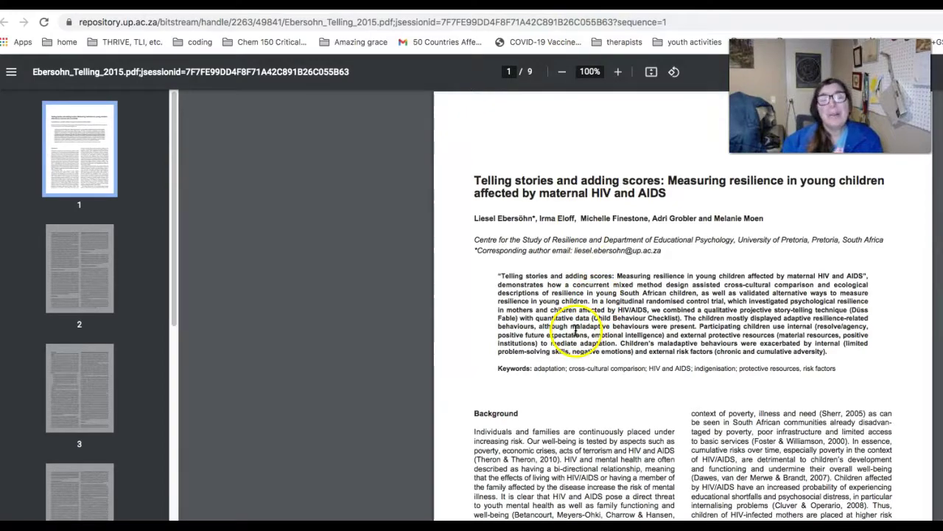
{"action": "scroll", "coordinate": [590, 328], "scroll_direction": "down", "scroll_amount": 2}
{"action": "scroll", "coordinate": [598, 327], "scroll_direction": "down", "scroll_amount": 3}
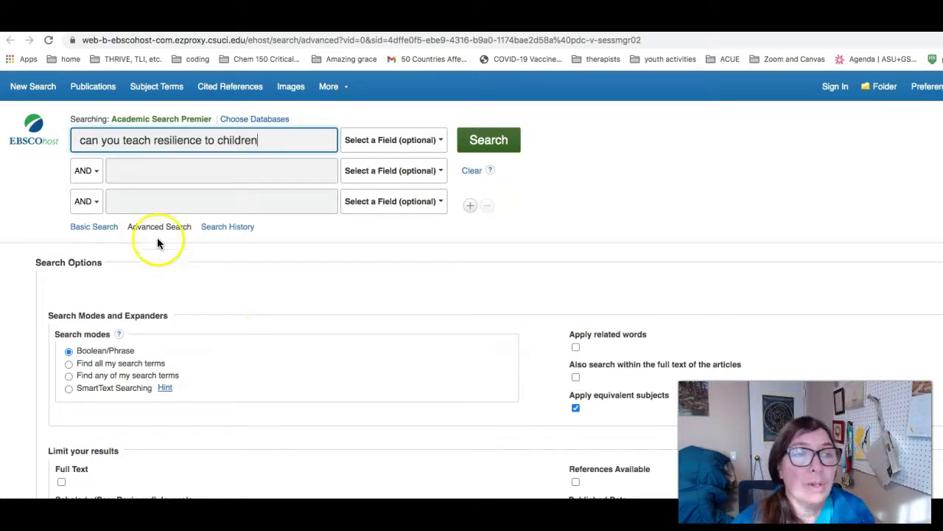
Add 'meta-analysis' as an AND term to the teaching-resilience search and run it
{"action": "left_click", "coordinate": [121, 169]}
{"action": "type", "text": "meta analyis"}
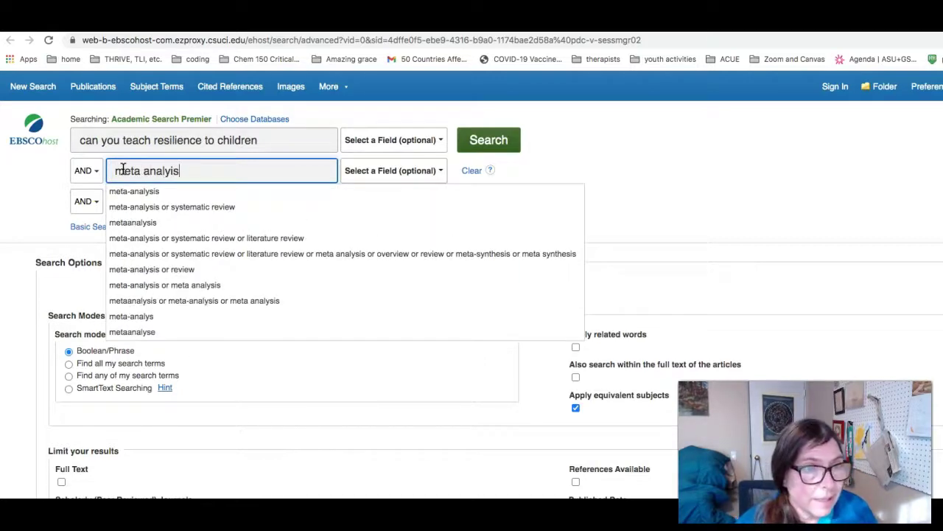
{"action": "key", "text": "BackSpace"}
{"action": "key", "text": "BackSpace"}
{"action": "type", "text": "sis"}
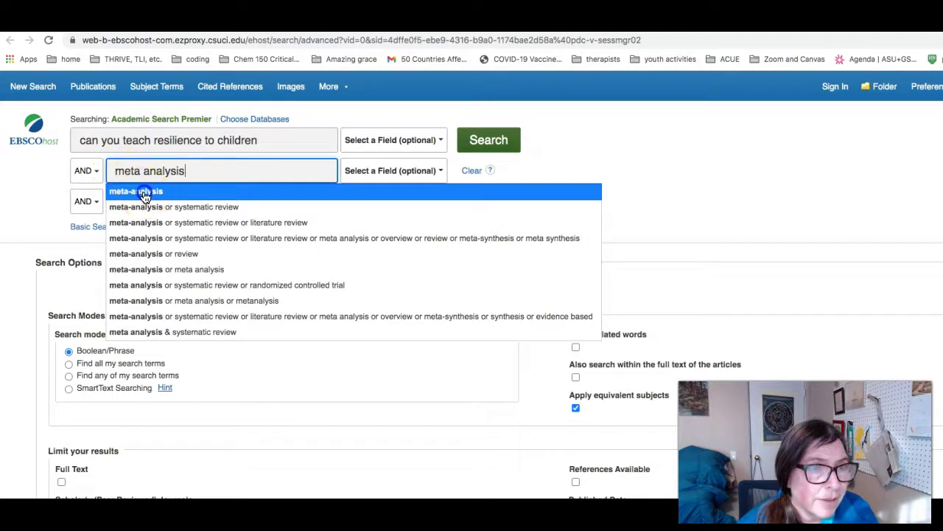
{"action": "left_click", "coordinate": [144, 193]}
{"action": "left_click", "coordinate": [489, 147]}
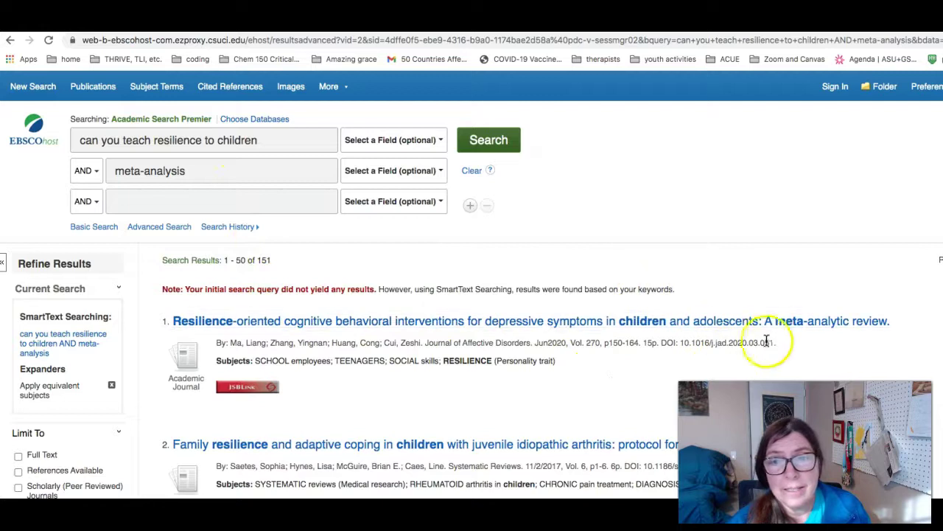
Look over the 151 resilience and meta-analysis results
{"action": "scroll", "coordinate": [799, 339], "scroll_direction": "down", "scroll_amount": 1}
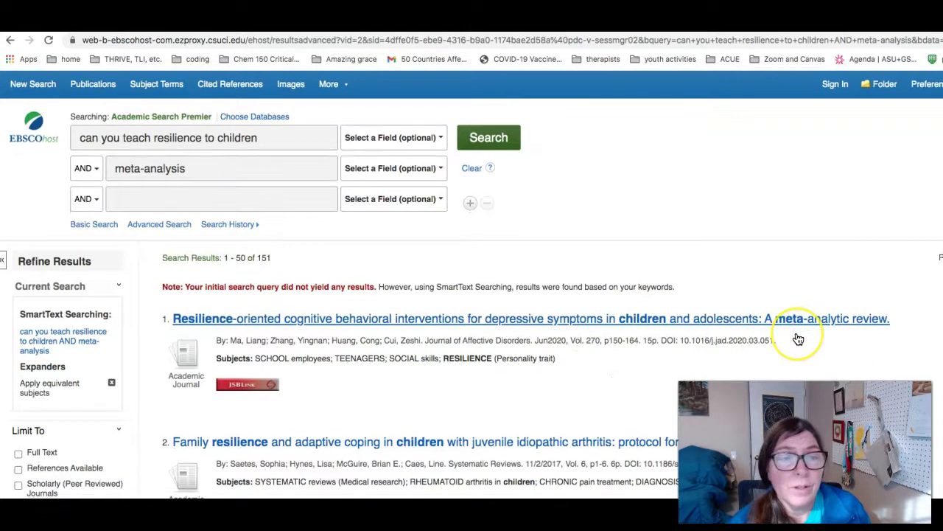
{"action": "scroll", "coordinate": [798, 338], "scroll_direction": "down", "scroll_amount": 3}
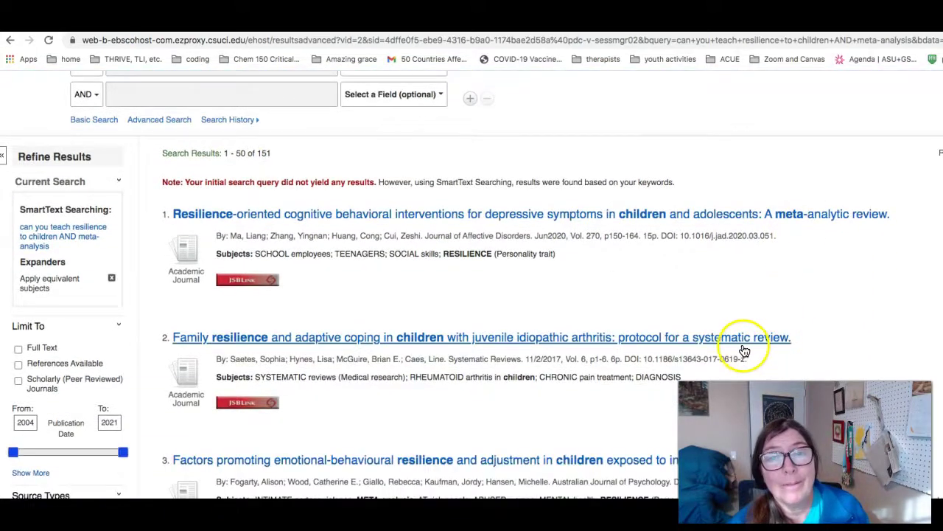
{"action": "scroll", "coordinate": [743, 352], "scroll_direction": "down", "scroll_amount": 5}
{"action": "scroll", "coordinate": [740, 356], "scroll_direction": "down", "scroll_amount": 4}
{"action": "scroll", "coordinate": [738, 356], "scroll_direction": "down", "scroll_amount": 5}
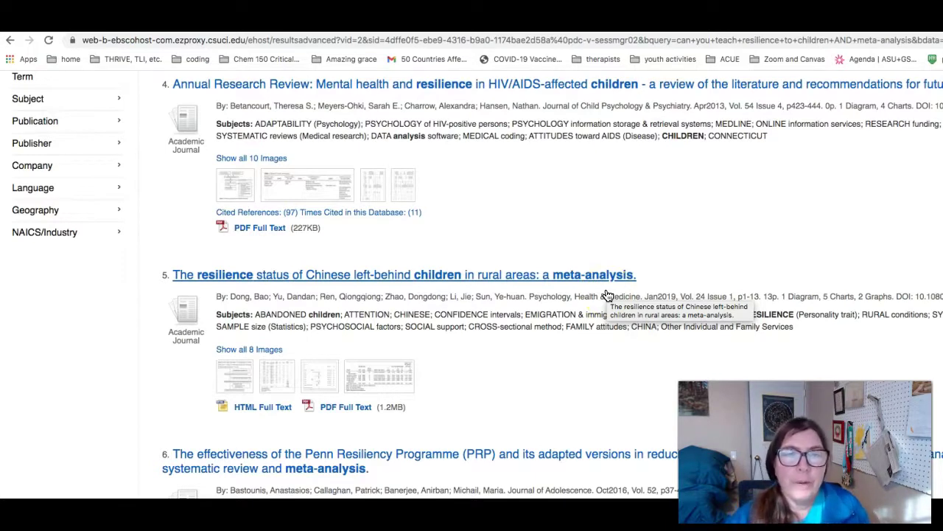
{"action": "scroll", "coordinate": [536, 375], "scroll_direction": "down", "scroll_amount": 1}
{"action": "scroll", "coordinate": [535, 375], "scroll_direction": "down", "scroll_amount": 1}
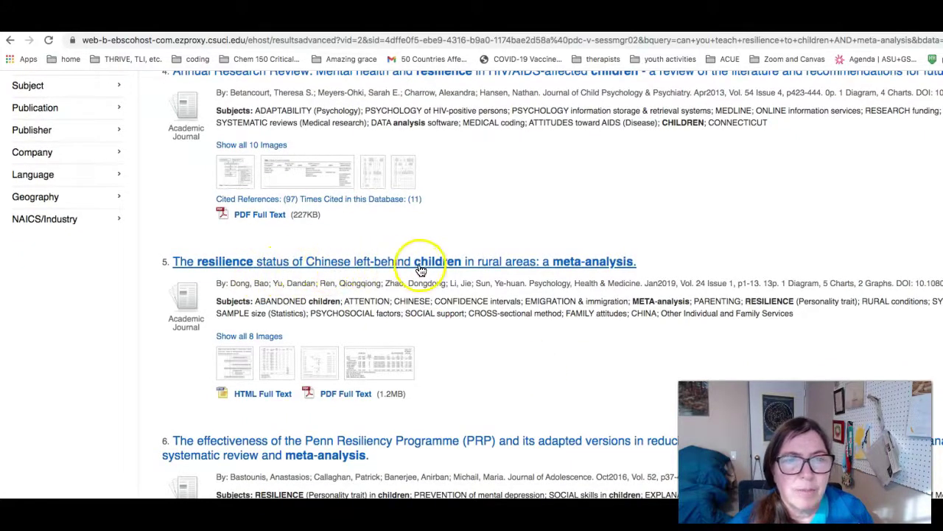
{"action": "scroll", "coordinate": [532, 360], "scroll_direction": "down", "scroll_amount": 3}
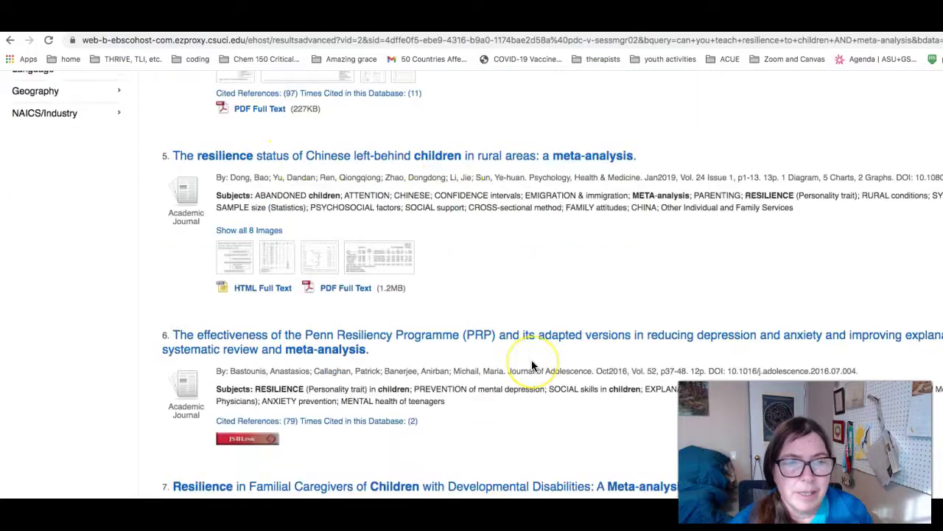
{"action": "scroll", "coordinate": [532, 365], "scroll_direction": "down", "scroll_amount": 6}
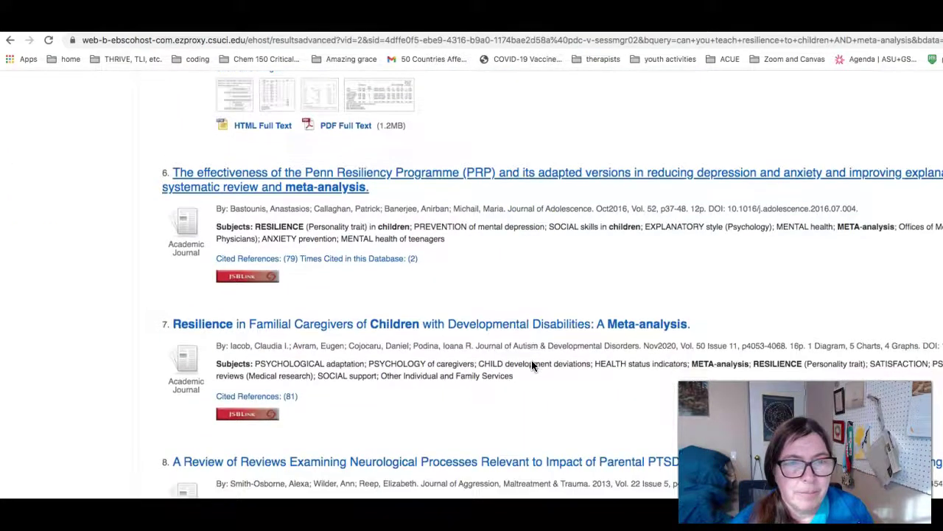
{"action": "scroll", "coordinate": [532, 362], "scroll_direction": "down", "scroll_amount": 4}
{"action": "scroll", "coordinate": [534, 367], "scroll_direction": "down", "scroll_amount": 2}
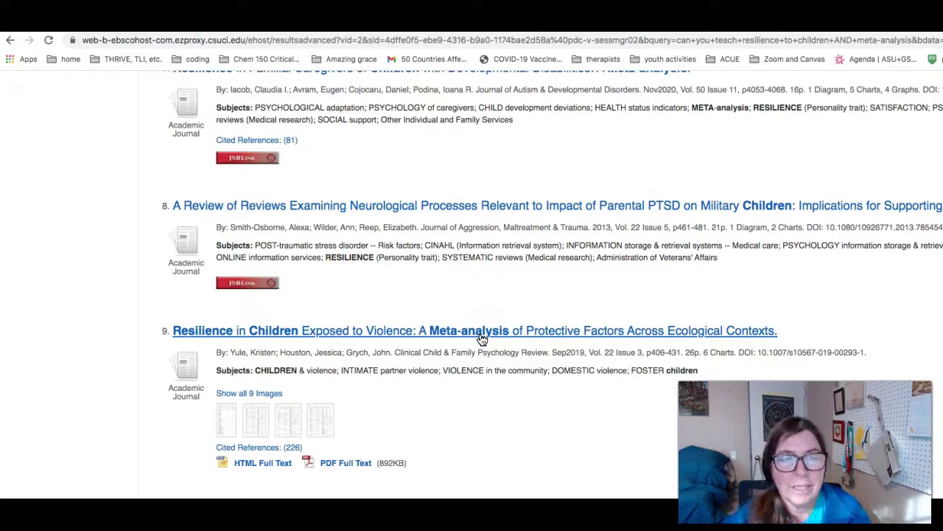
{"action": "scroll", "coordinate": [450, 372], "scroll_direction": "up", "scroll_amount": 3}
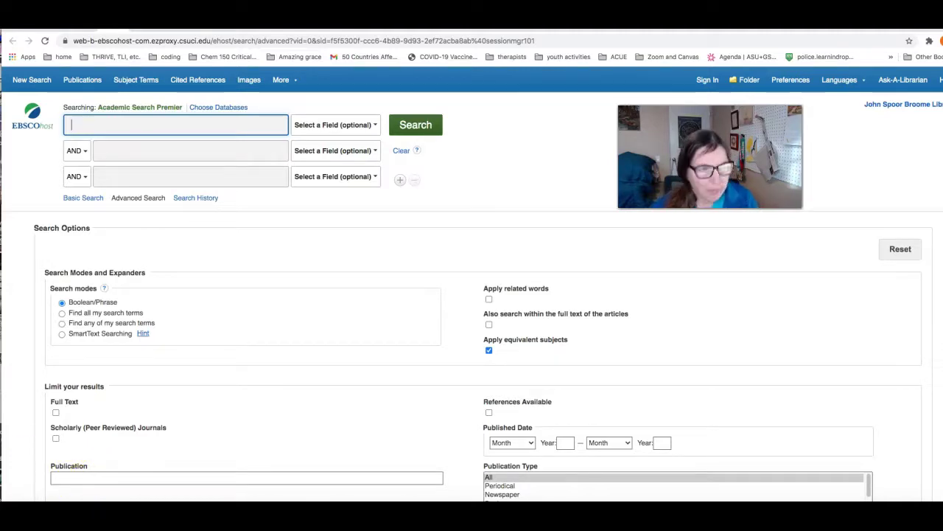
Fill the first three search lines with resilience, children and meta-analysis terms
{"action": "type", "text": "resi"}
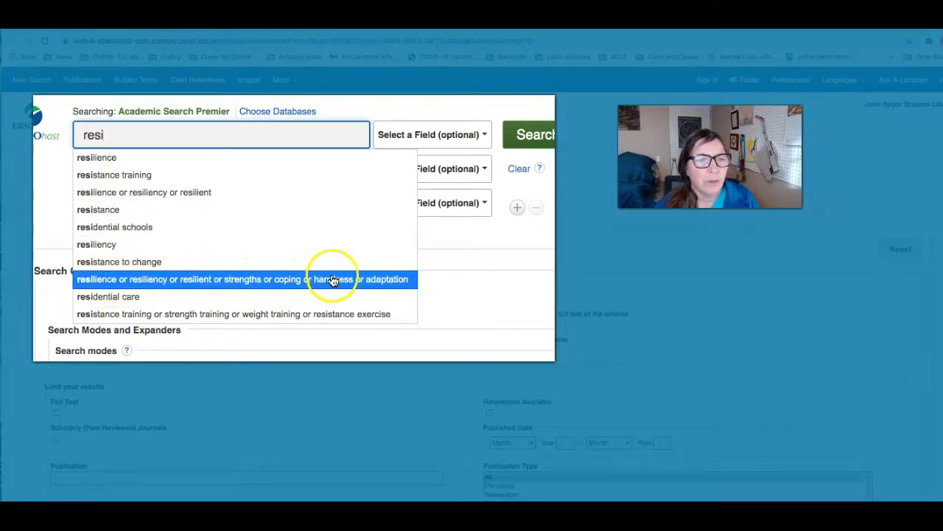
{"action": "left_click", "coordinate": [308, 280]}
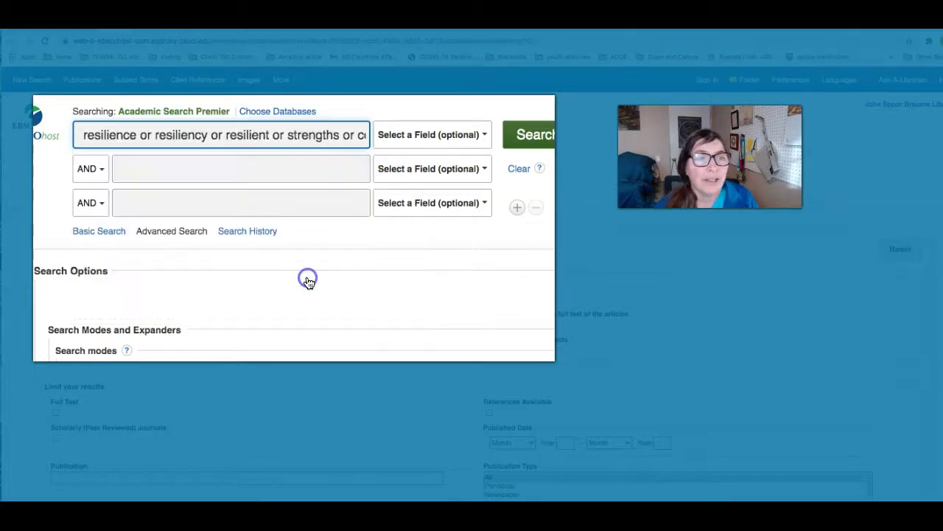
{"action": "left_click", "coordinate": [129, 172]}
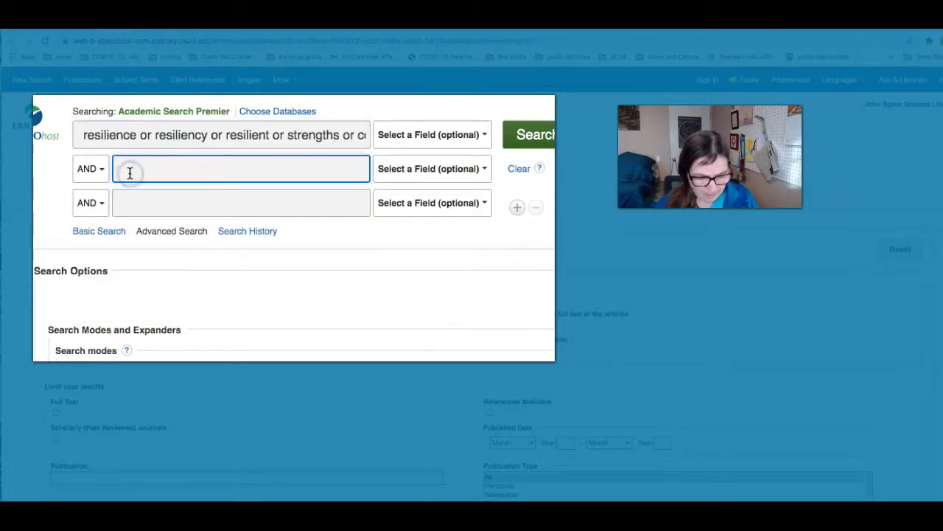
{"action": "type", "text": "Chi"}
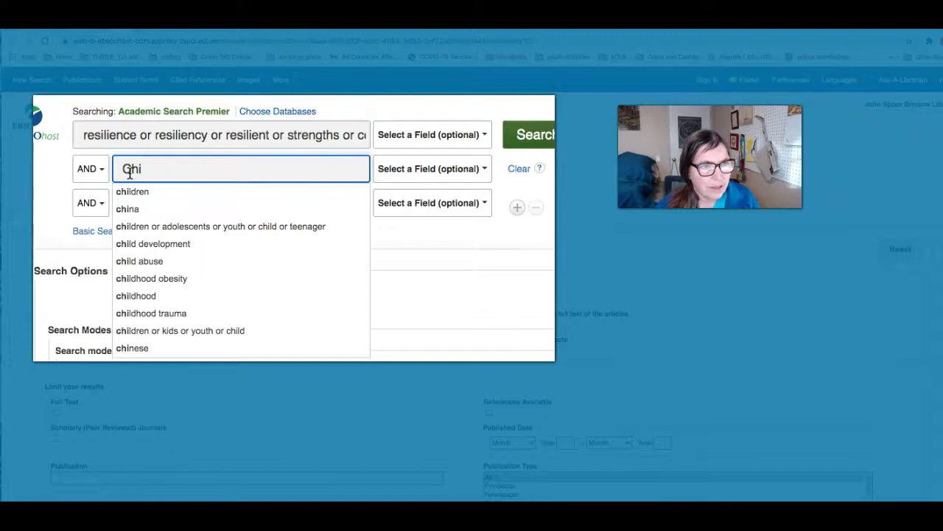
{"action": "left_click", "coordinate": [199, 229]}
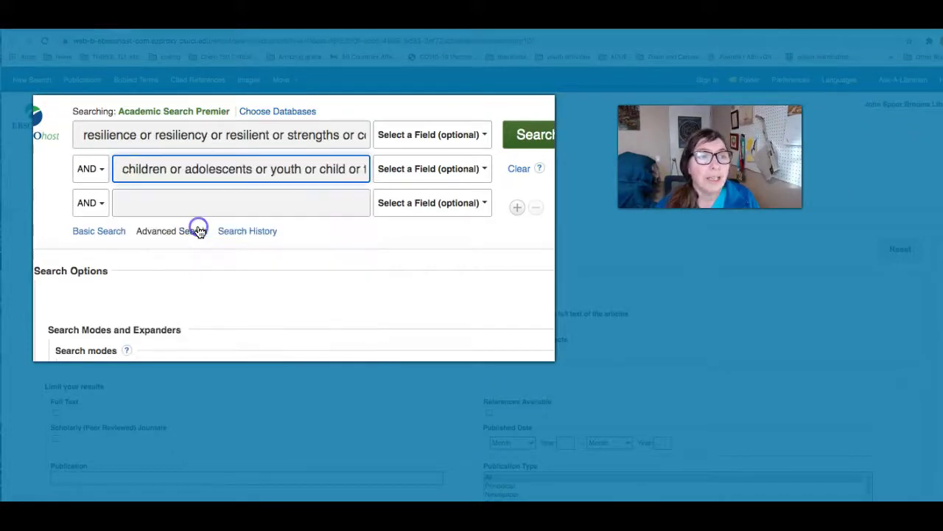
{"action": "left_click", "coordinate": [141, 202]}
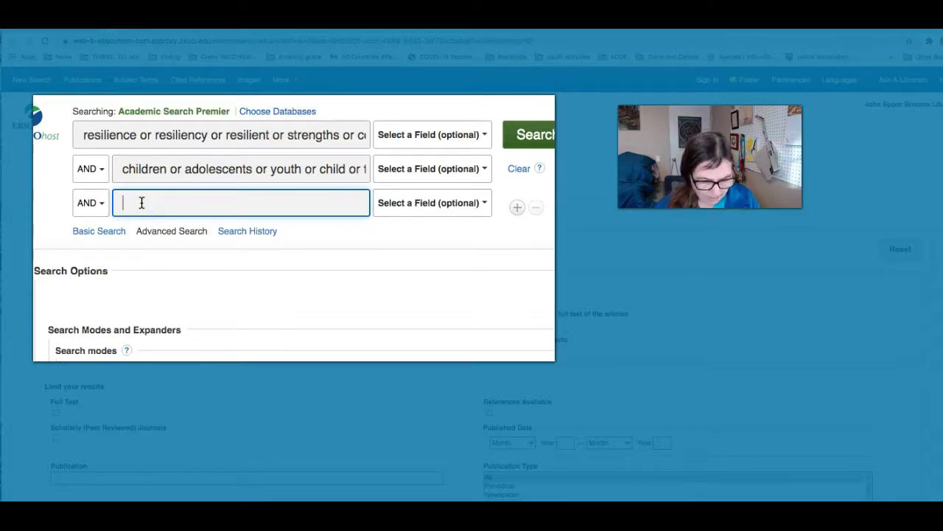
{"action": "type", "text": "metal"}
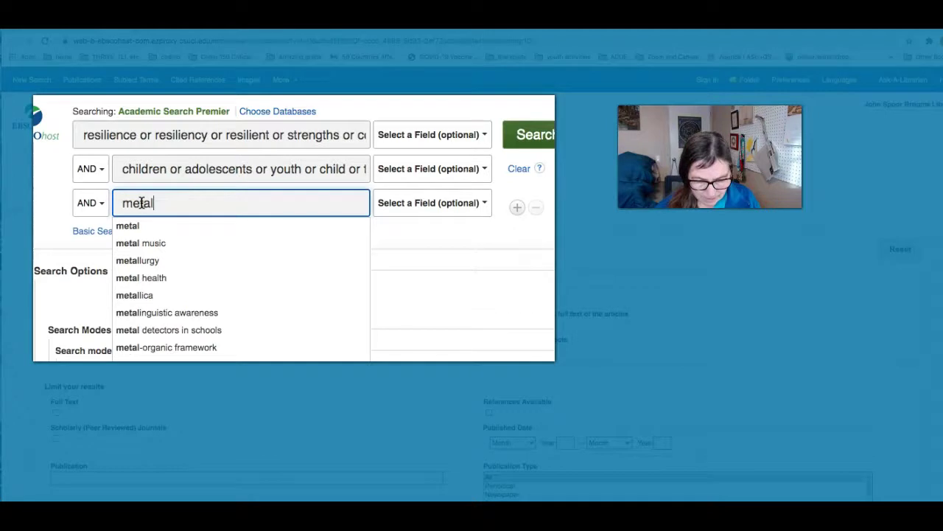
{"action": "type", "text": "-analysis"}
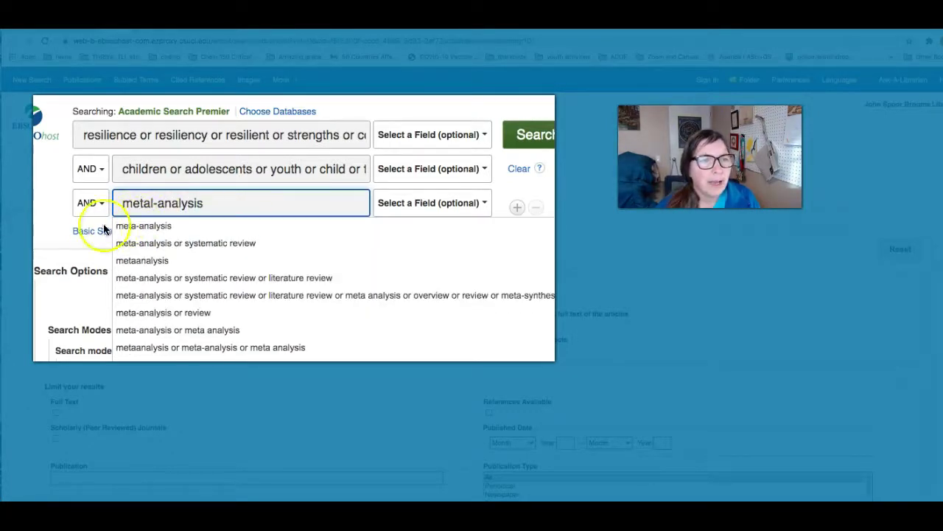
{"action": "left_click", "coordinate": [82, 220]}
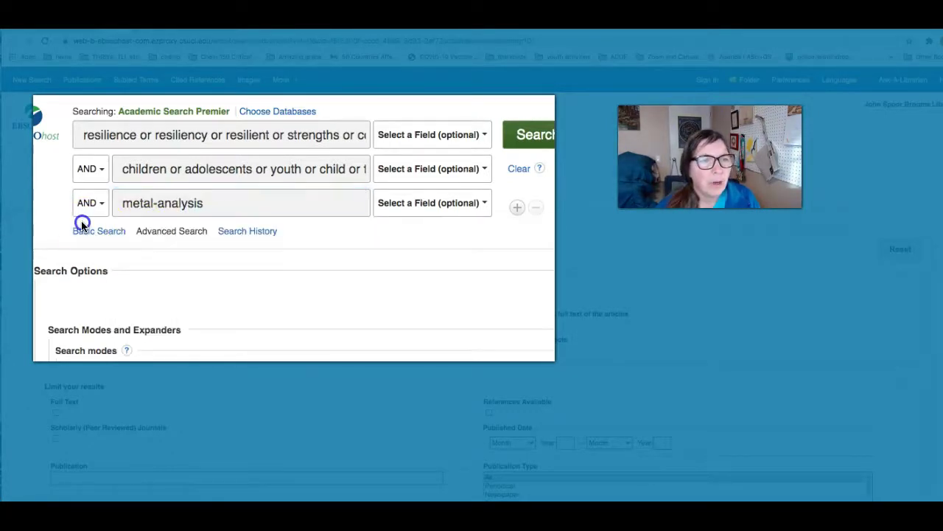
Add a fourth line 'interventions or strategies or best practices' and search, getting 391 results
{"action": "left_click", "coordinate": [518, 208]}
{"action": "left_click", "coordinate": [207, 232]}
{"action": "type", "text": "int"}
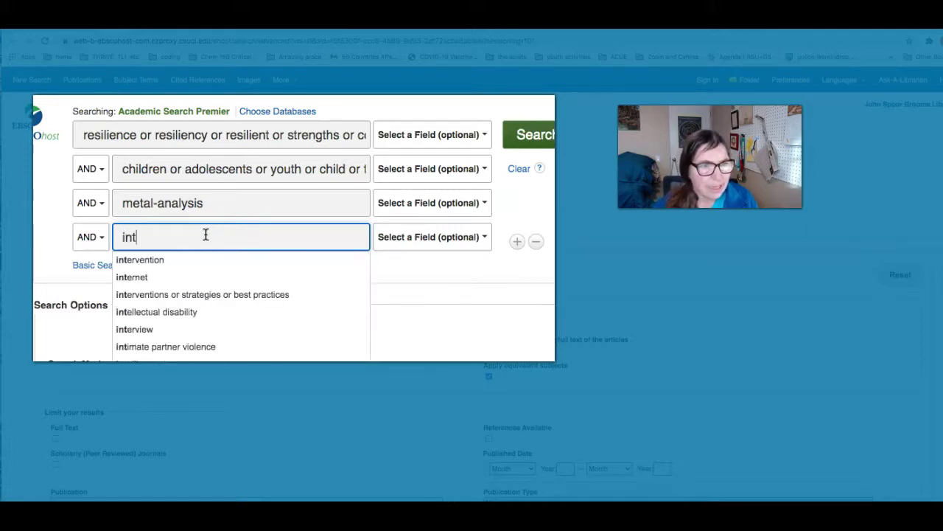
{"action": "type", "text": "e"}
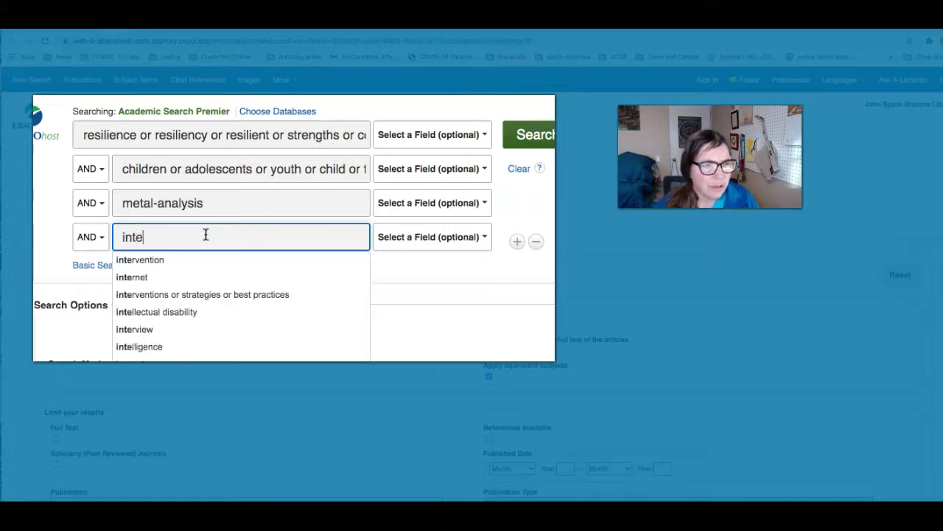
{"action": "left_click", "coordinate": [241, 295]}
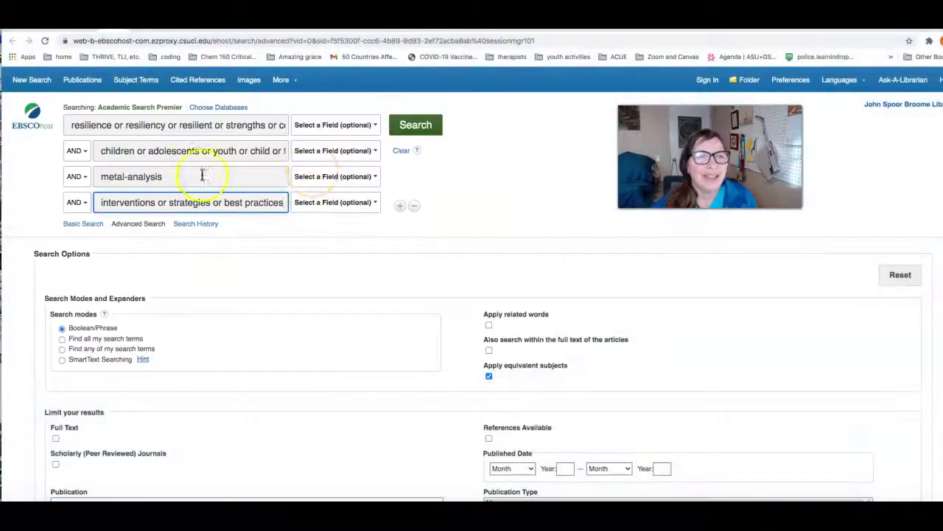
{"action": "left_click", "coordinate": [418, 127]}
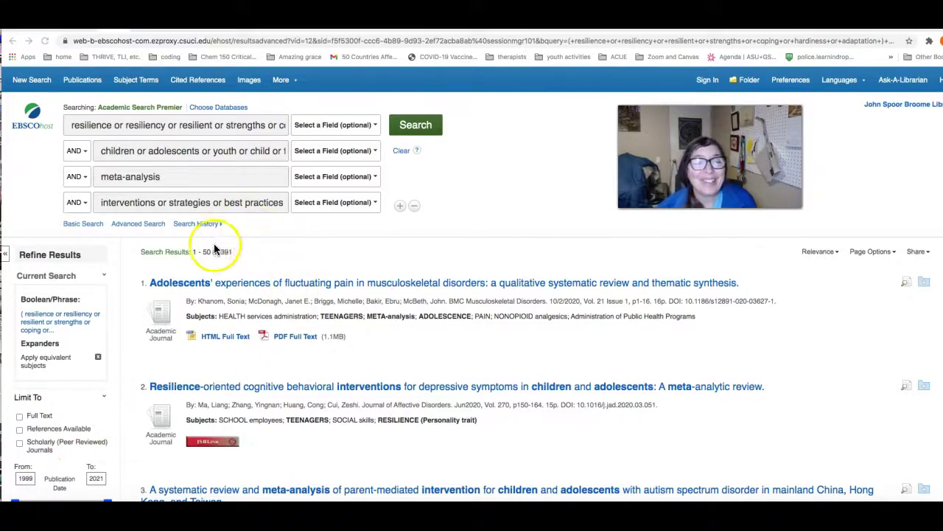
Check Scholarly (Peer Reviewed) Journals and set publication dates to 2011–2021, cutting 391 results to 337
{"action": "scroll", "coordinate": [78, 361], "scroll_direction": "down", "scroll_amount": 1}
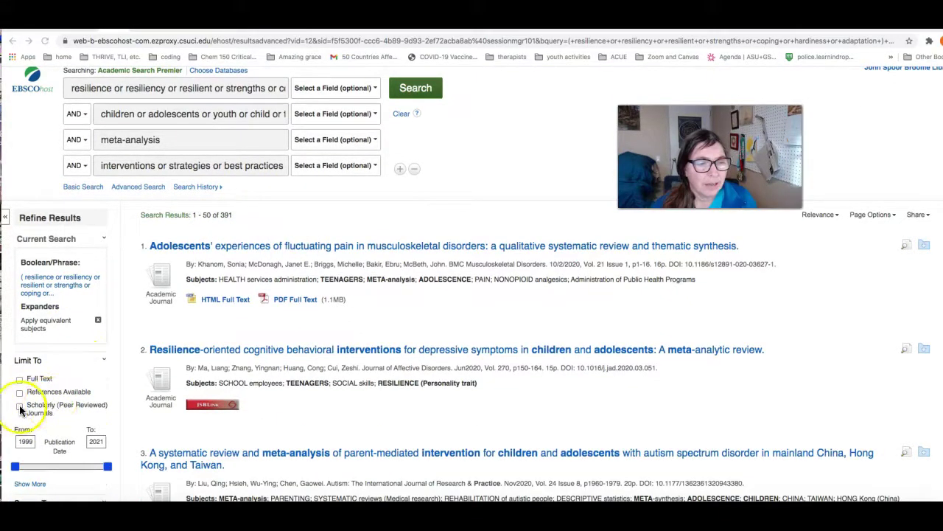
{"action": "left_click", "coordinate": [19, 407]}
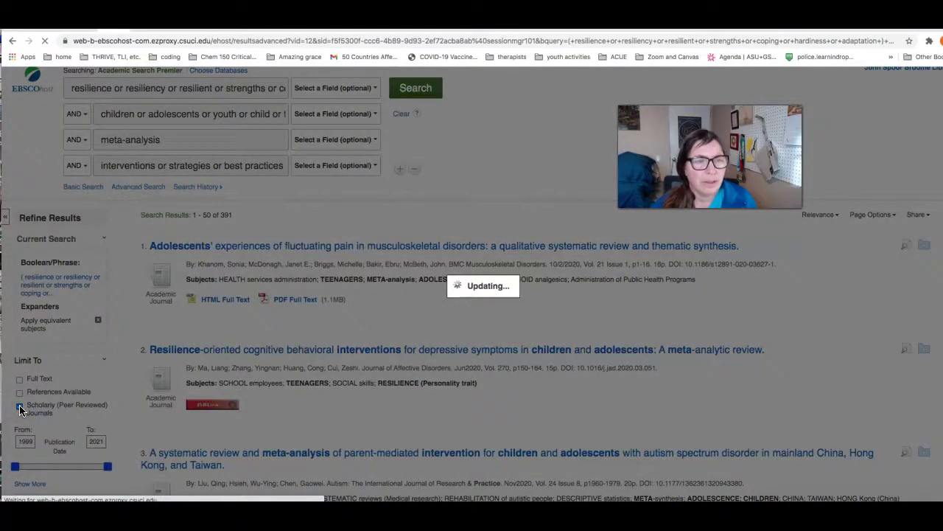
{"action": "scroll", "coordinate": [22, 417], "scroll_direction": "down", "scroll_amount": 2}
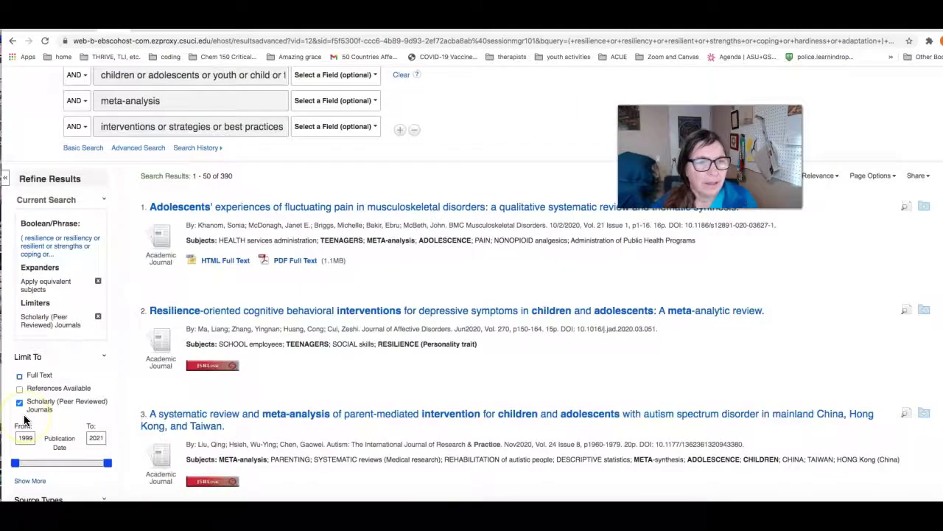
{"action": "scroll", "coordinate": [25, 419], "scroll_direction": "down", "scroll_amount": 1}
{"action": "left_click_drag", "start_coordinate": [16, 451], "coordinate": [65, 453]}
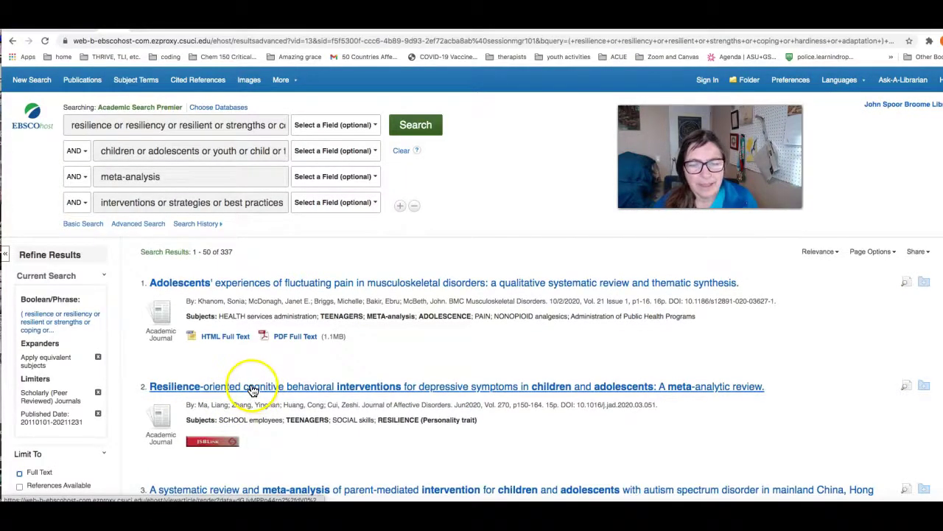
{"action": "left_click", "coordinate": [20, 472]}
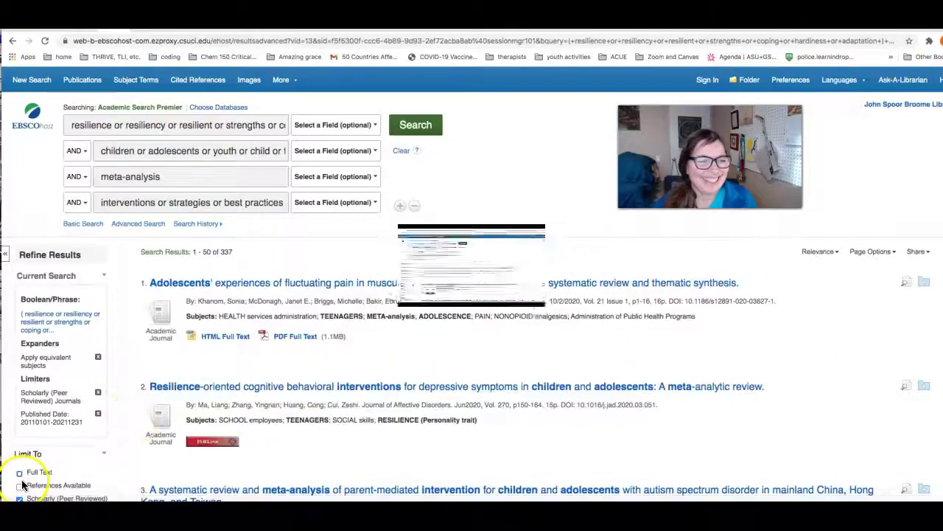
{"action": "scroll", "coordinate": [357, 351], "scroll_direction": "down", "scroll_amount": 4}
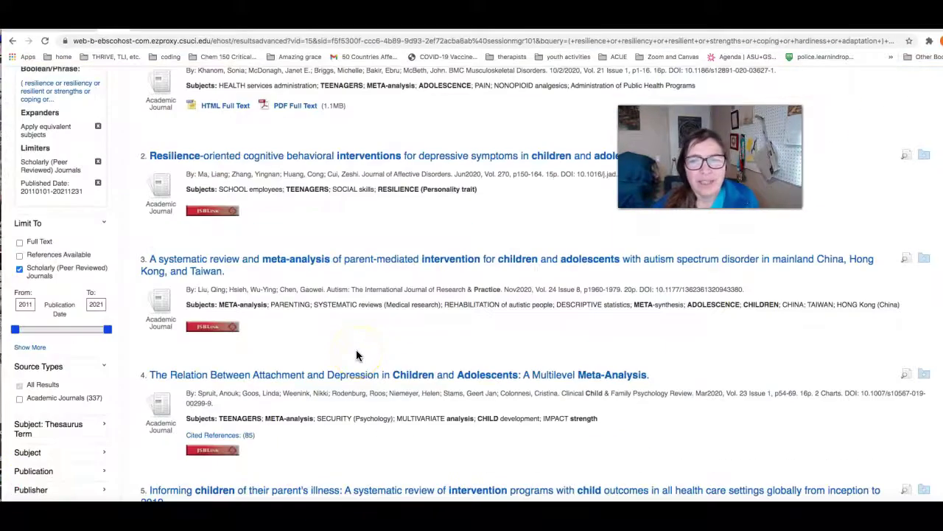
{"action": "scroll", "coordinate": [357, 355], "scroll_direction": "down", "scroll_amount": 6}
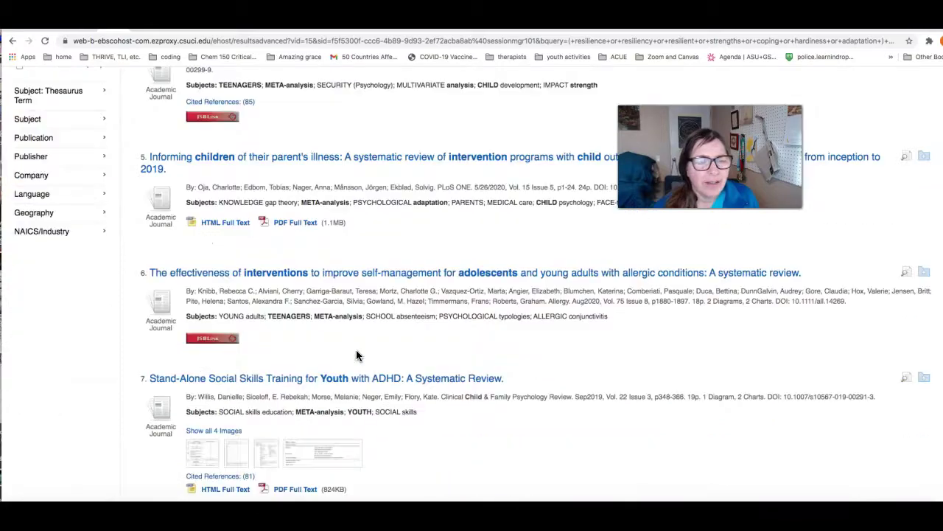
{"action": "scroll", "coordinate": [356, 355], "scroll_direction": "down", "scroll_amount": 18}
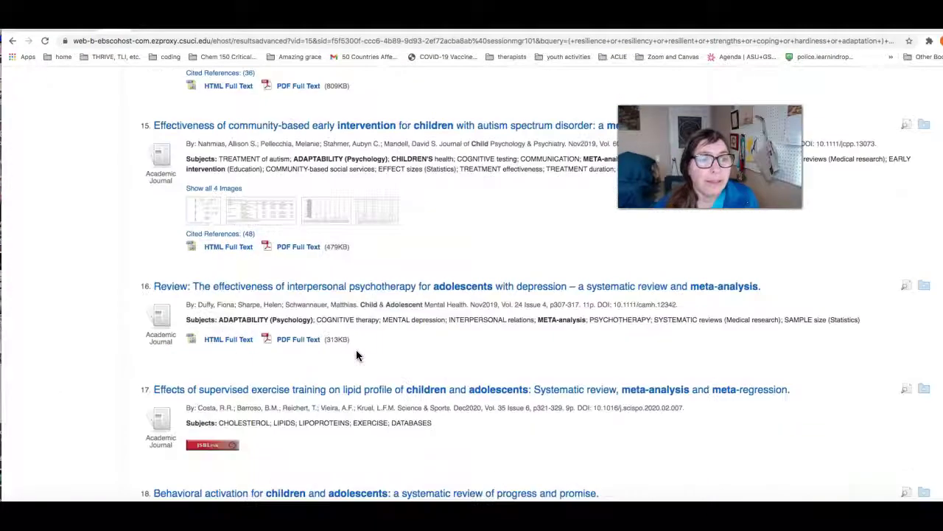
{"action": "scroll", "coordinate": [356, 354], "scroll_direction": "down", "scroll_amount": 20}
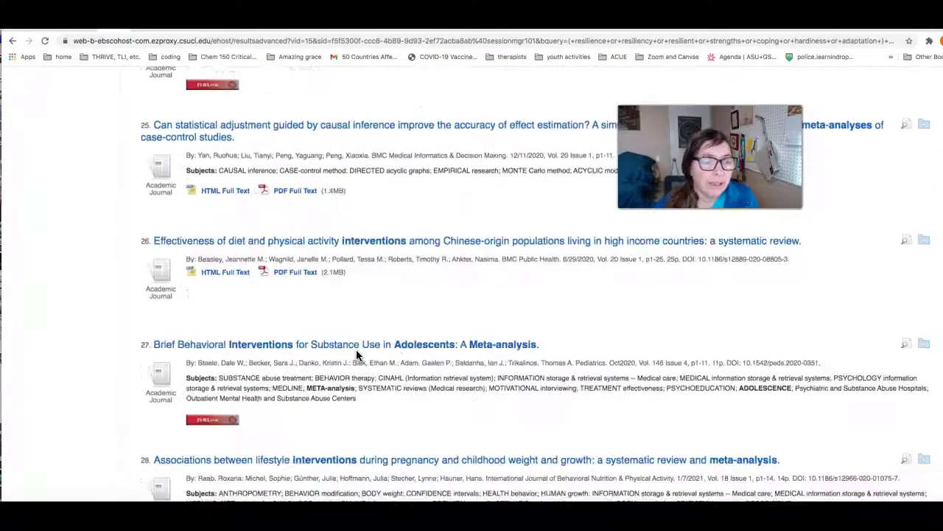
{"action": "scroll", "coordinate": [356, 356], "scroll_direction": "down", "scroll_amount": 18}
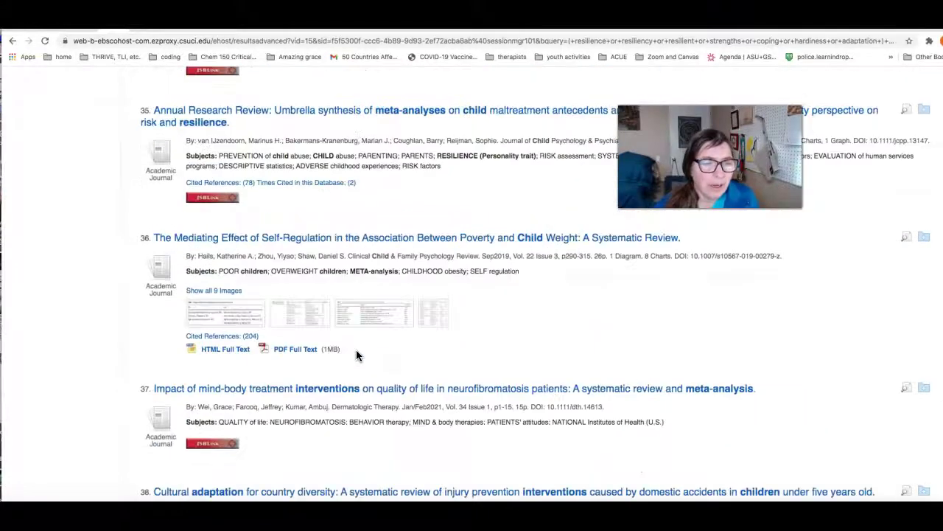
{"action": "scroll", "coordinate": [357, 355], "scroll_direction": "down", "scroll_amount": 15}
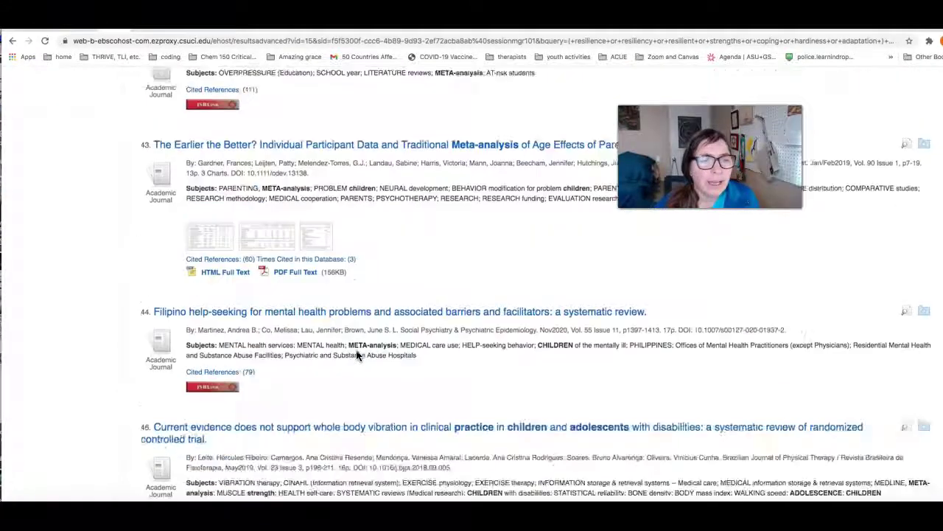
{"action": "scroll", "coordinate": [357, 355], "scroll_direction": "down", "scroll_amount": 5}
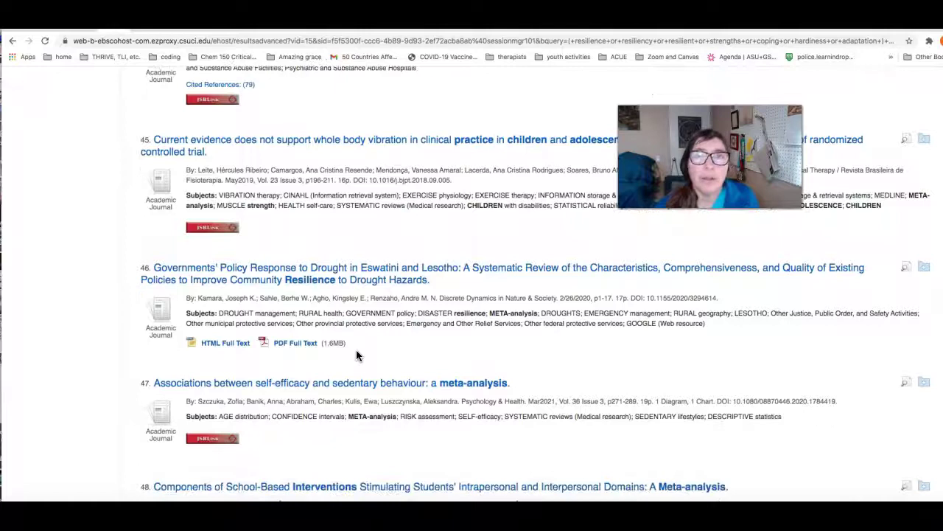
{"action": "scroll", "coordinate": [356, 349], "scroll_direction": "down", "scroll_amount": 5}
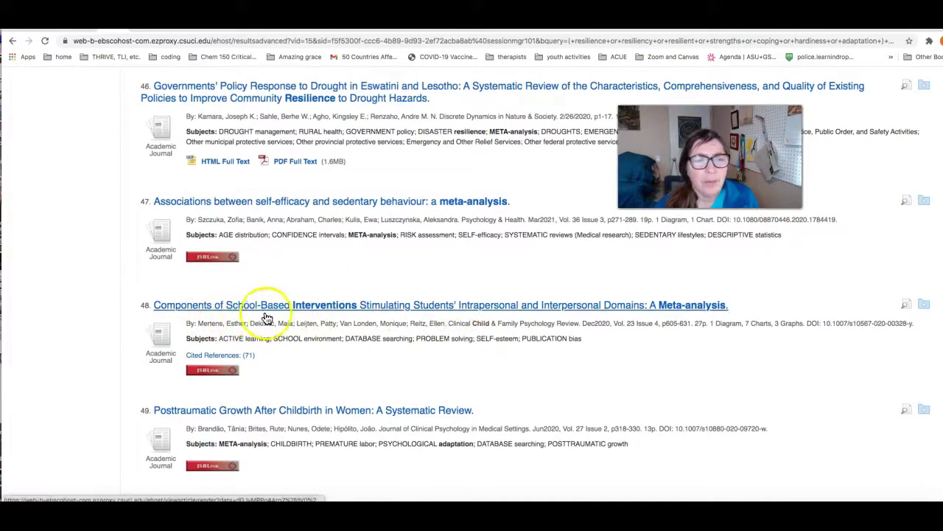
Open result 48's full text on Springer Link and scroll through the meta-analysis abstract
{"action": "left_click", "coordinate": [212, 371]}
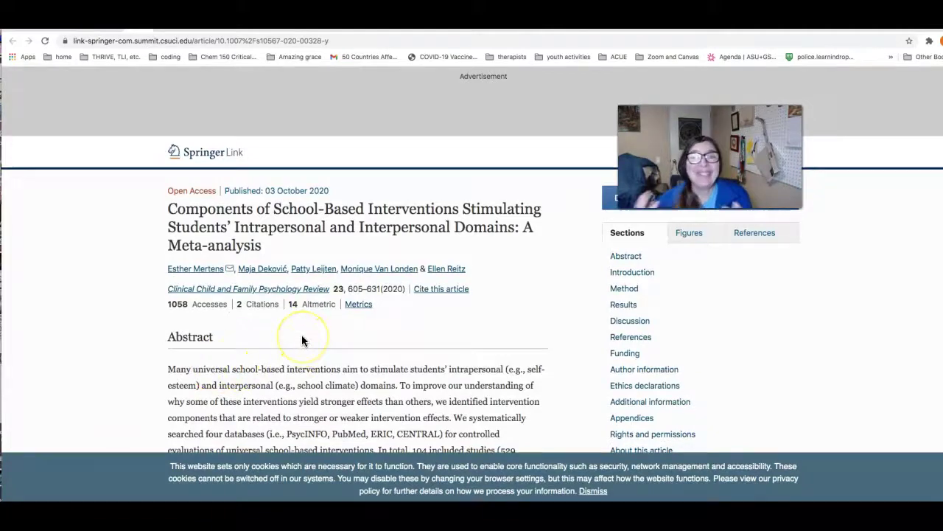
{"action": "scroll", "coordinate": [301, 340], "scroll_direction": "down", "scroll_amount": 5}
{"action": "scroll", "coordinate": [302, 341], "scroll_direction": "up", "scroll_amount": 3}
{"action": "scroll", "coordinate": [301, 341], "scroll_direction": "down", "scroll_amount": 2}
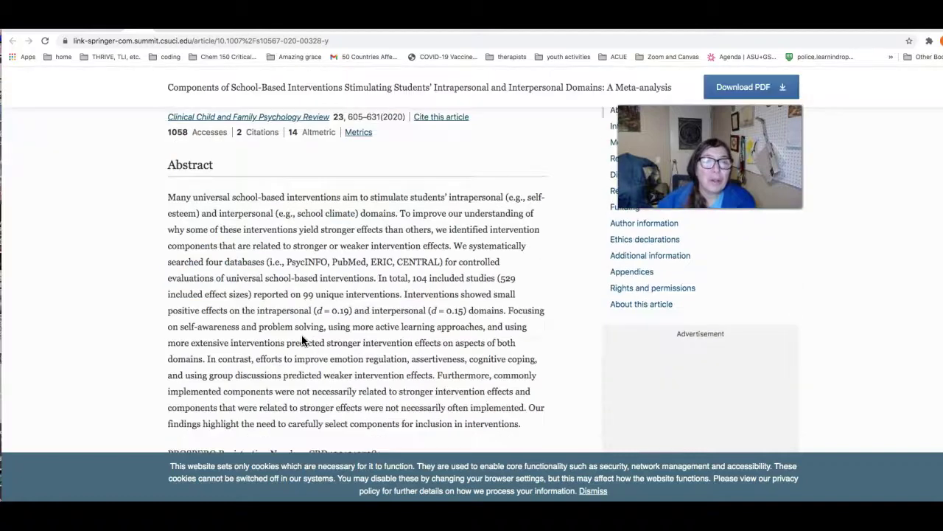
{"action": "scroll", "coordinate": [302, 340], "scroll_direction": "down", "scroll_amount": 5}
{"action": "scroll", "coordinate": [302, 340], "scroll_direction": "up", "scroll_amount": 3}
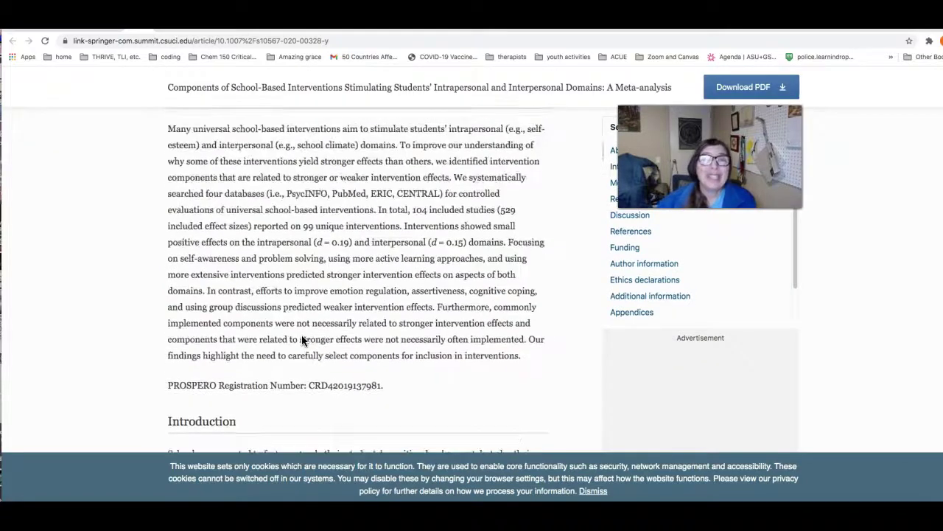